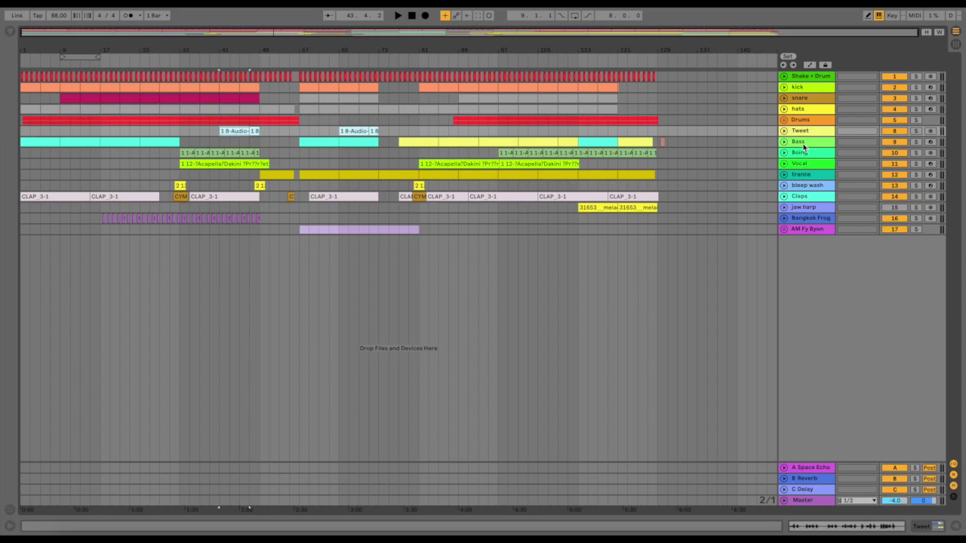
- Move the Claps track directly below the hats track and unfold all tracks in the arrangement
{"action": "left_click", "coordinate": [799, 198]}
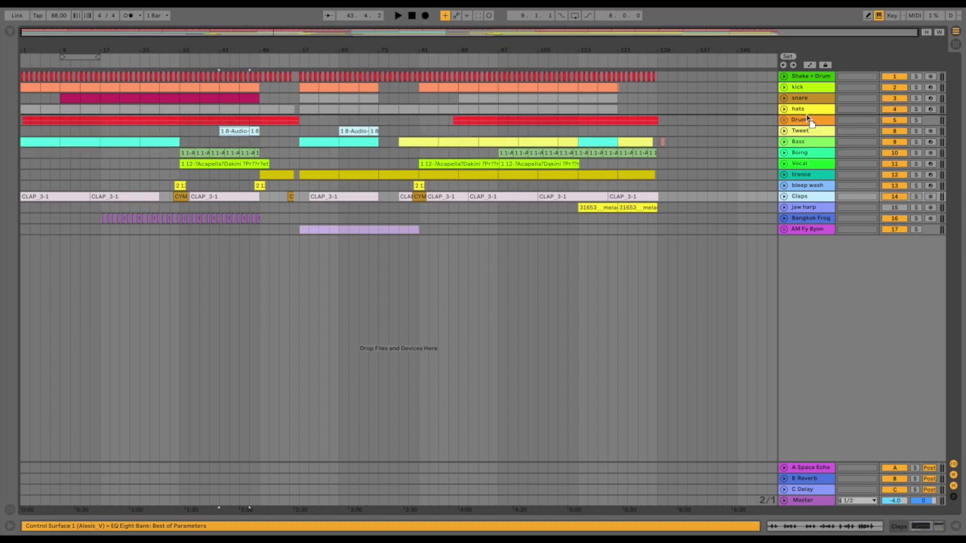
{"action": "left_click_drag", "start_coordinate": [809, 121], "coordinate": [805, 113]}
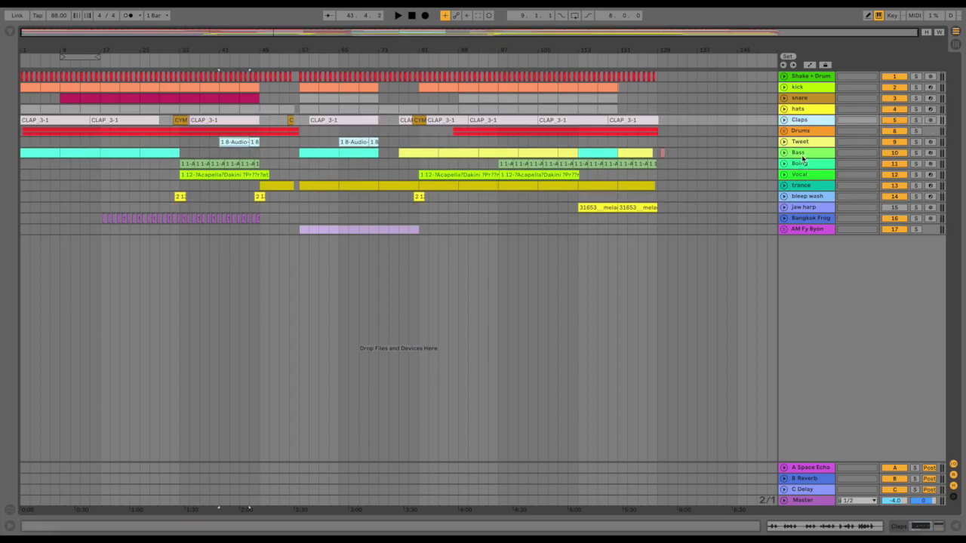
{"action": "left_click", "coordinate": [783, 174], "text": "alt"}
{"action": "scroll", "coordinate": [716, 306], "scroll_direction": "down", "scroll_amount": 2}
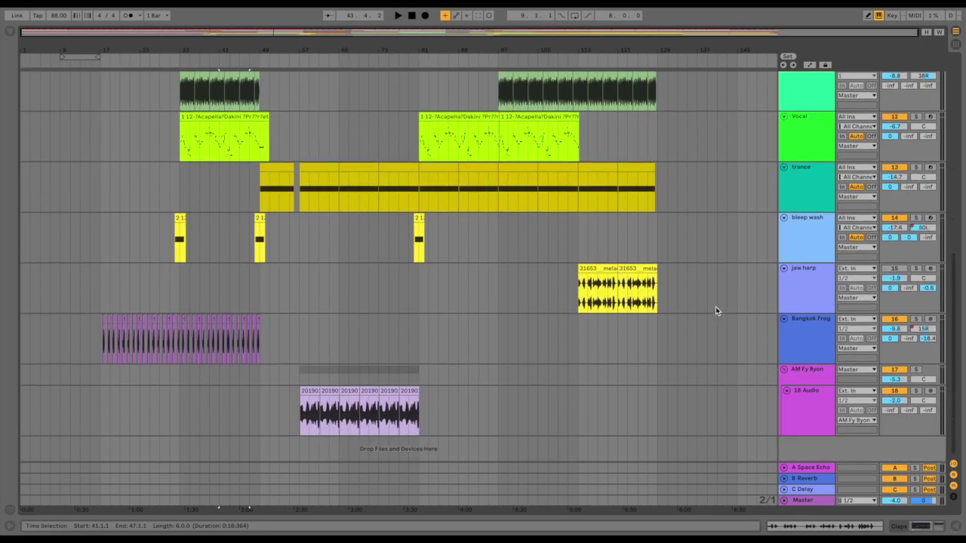
- Look over the clips on every track of the arrangement, from Shake + Drum down to AM Fy Byon
{"action": "left_click", "coordinate": [814, 374]}
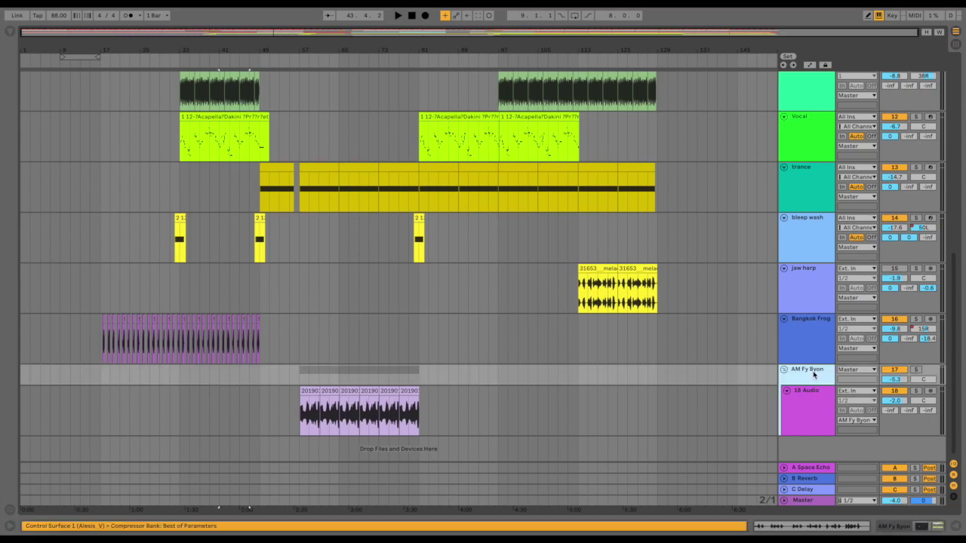
{"action": "left_click", "coordinate": [813, 324]}
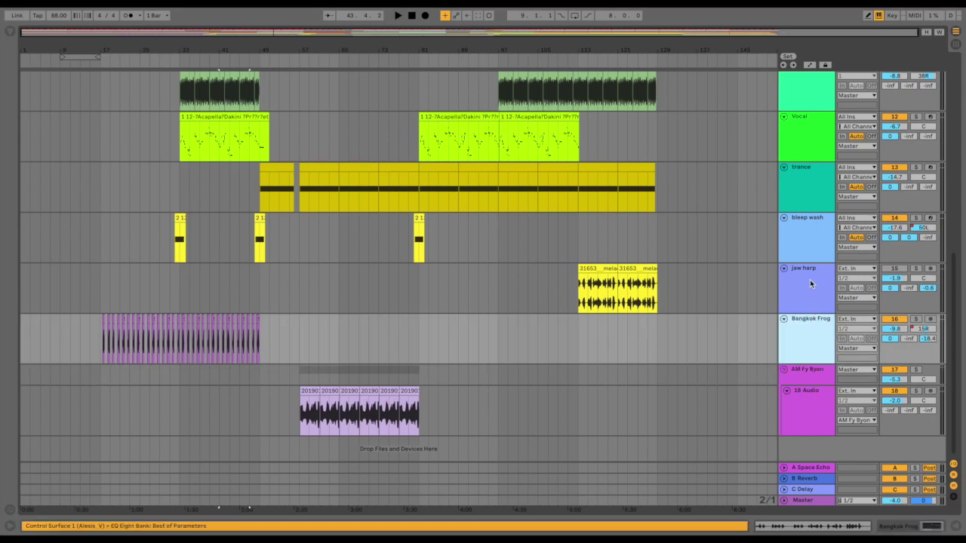
{"action": "scroll", "coordinate": [810, 280], "scroll_direction": "up", "scroll_amount": 10}
{"action": "scroll", "coordinate": [417, 306], "scroll_direction": "up", "scroll_amount": 1}
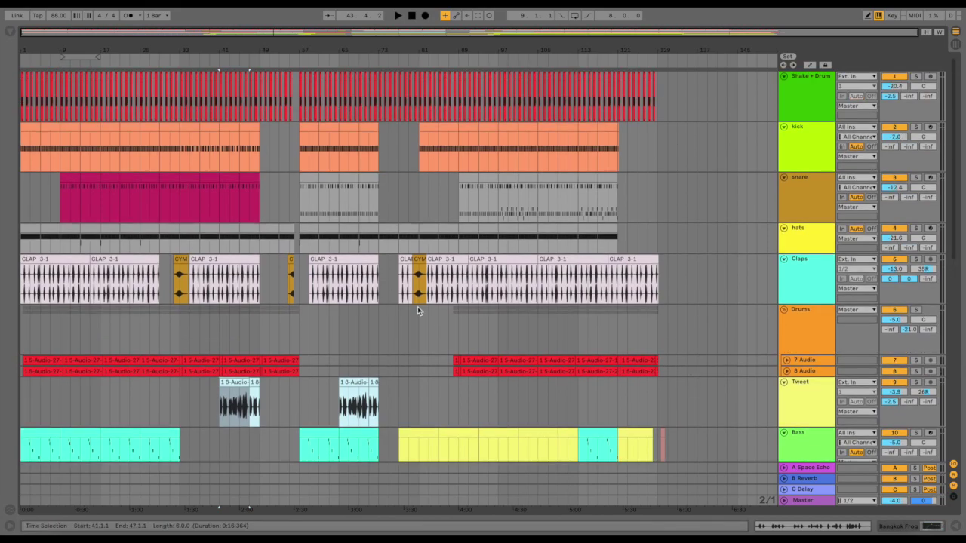
{"action": "scroll", "coordinate": [418, 306], "scroll_direction": "down", "scroll_amount": 10}
{"action": "scroll", "coordinate": [236, 207], "scroll_direction": "up", "scroll_amount": 8}
{"action": "scroll", "coordinate": [236, 207], "scroll_direction": "down", "scroll_amount": 8}
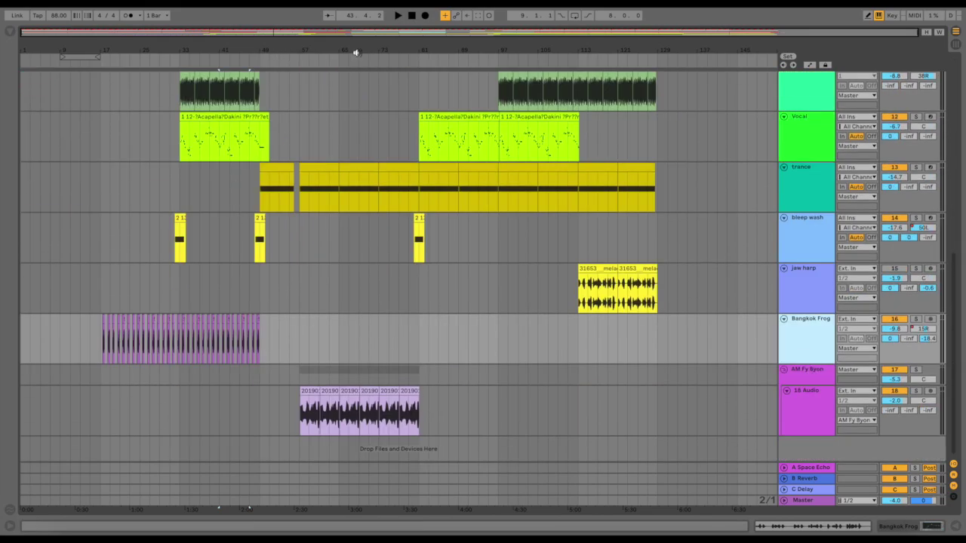
{"action": "scroll", "coordinate": [410, 203], "scroll_direction": "up", "scroll_amount": 6}
{"action": "scroll", "coordinate": [409, 204], "scroll_direction": "up", "scroll_amount": 6}
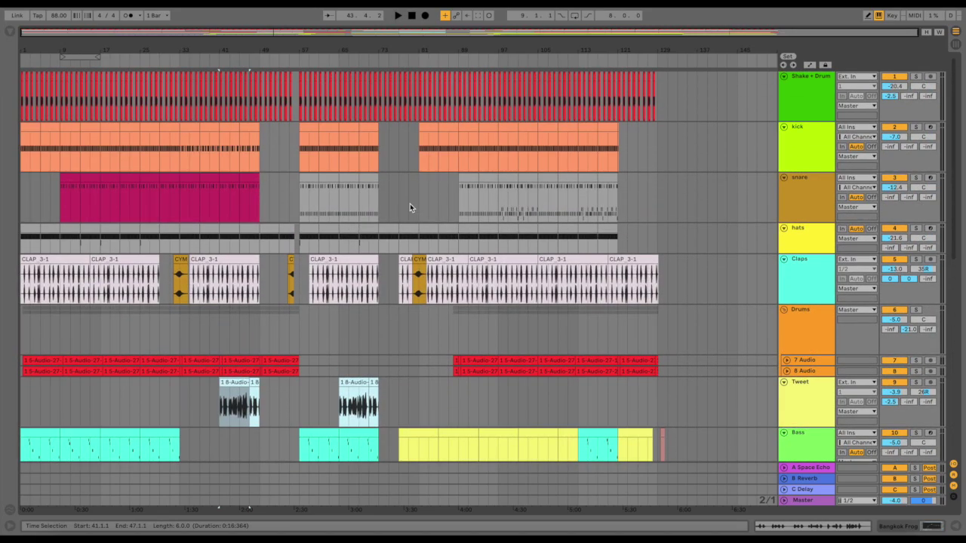
{"action": "scroll", "coordinate": [410, 203], "scroll_direction": "down", "scroll_amount": 4}
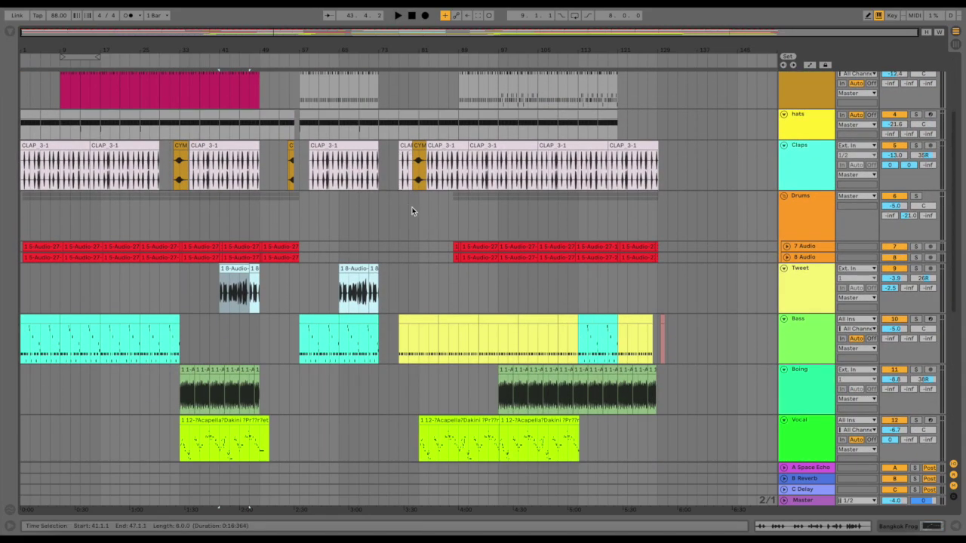
{"action": "scroll", "coordinate": [352, 309], "scroll_direction": "down", "scroll_amount": 3}
{"action": "scroll", "coordinate": [352, 309], "scroll_direction": "up", "scroll_amount": 6}
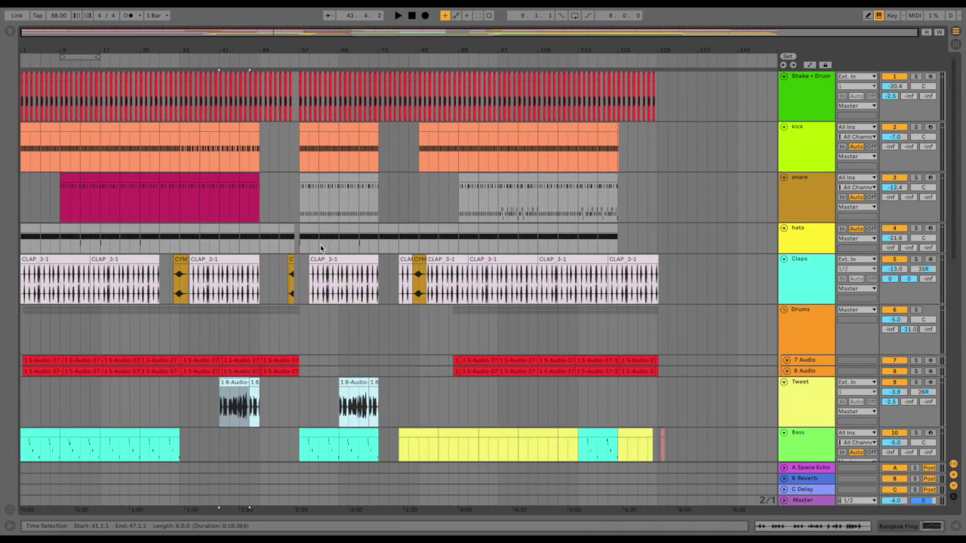
{"action": "scroll", "coordinate": [320, 244], "scroll_direction": "down", "scroll_amount": 10}
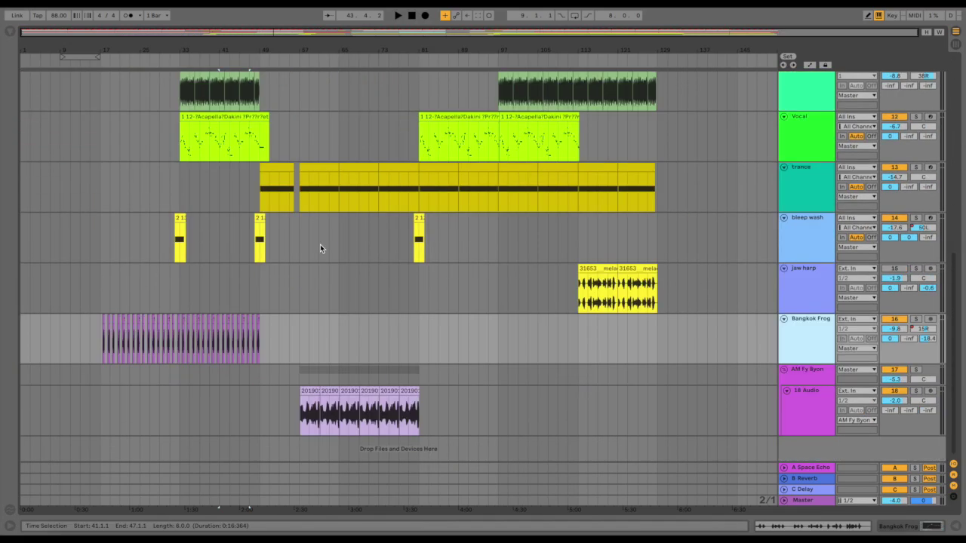
{"action": "scroll", "coordinate": [525, 294], "scroll_direction": "up", "scroll_amount": 6}
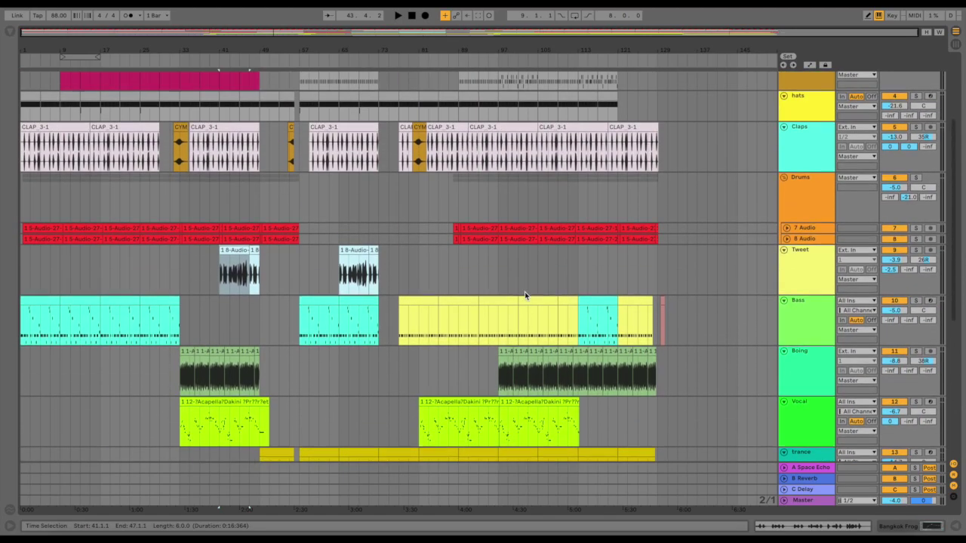
{"action": "scroll", "coordinate": [526, 296], "scroll_direction": "up", "scroll_amount": 3}
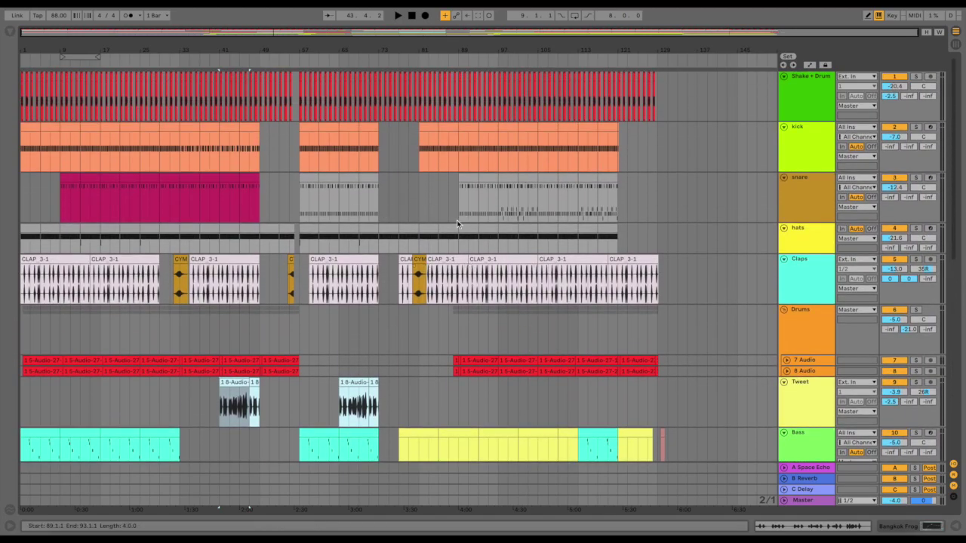
{"action": "scroll", "coordinate": [528, 240], "scroll_direction": "down", "scroll_amount": 4}
{"action": "scroll", "coordinate": [529, 238], "scroll_direction": "down", "scroll_amount": 5}
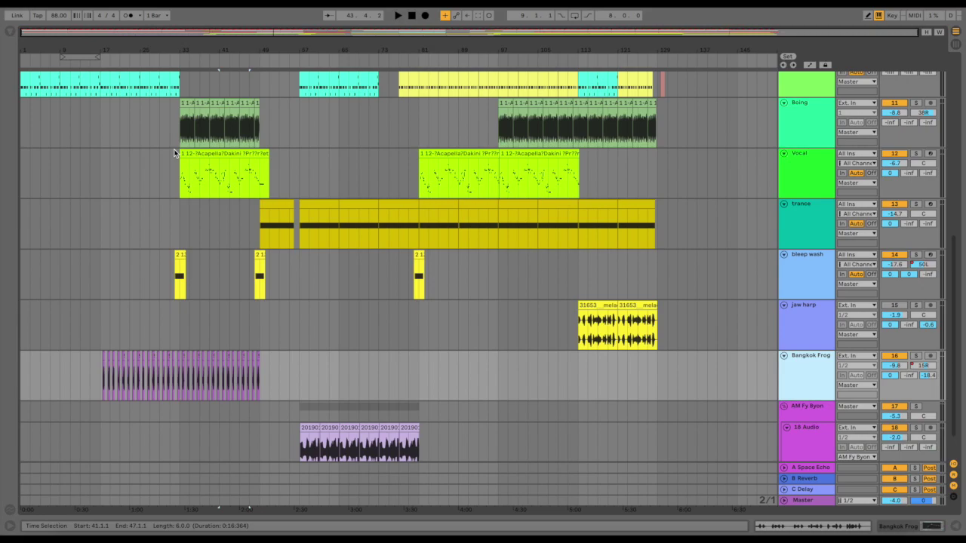
{"action": "scroll", "coordinate": [174, 149], "scroll_direction": "up", "scroll_amount": 10}
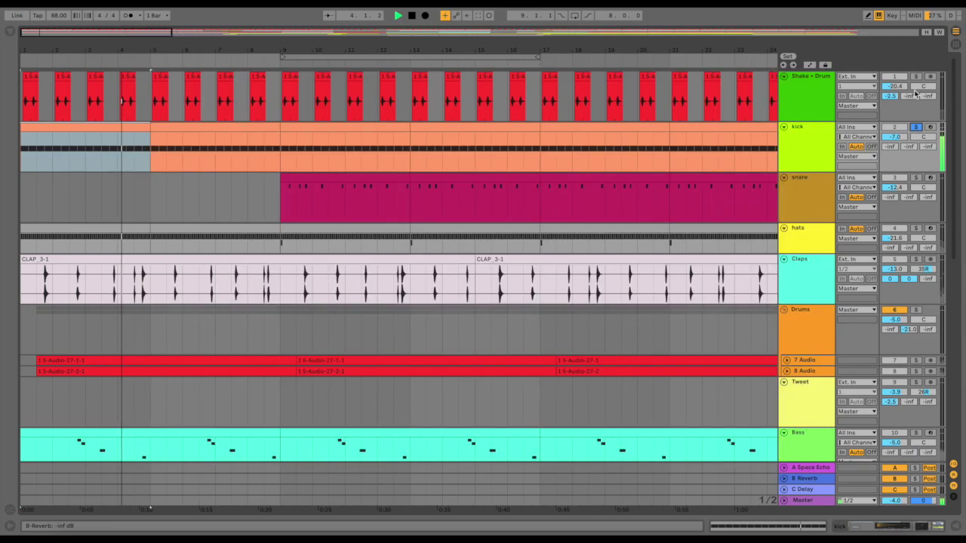
- Solo the Shake + Drum, Claps and hats tracks together with the kick while the song plays
{"action": "left_click", "coordinate": [916, 76]}
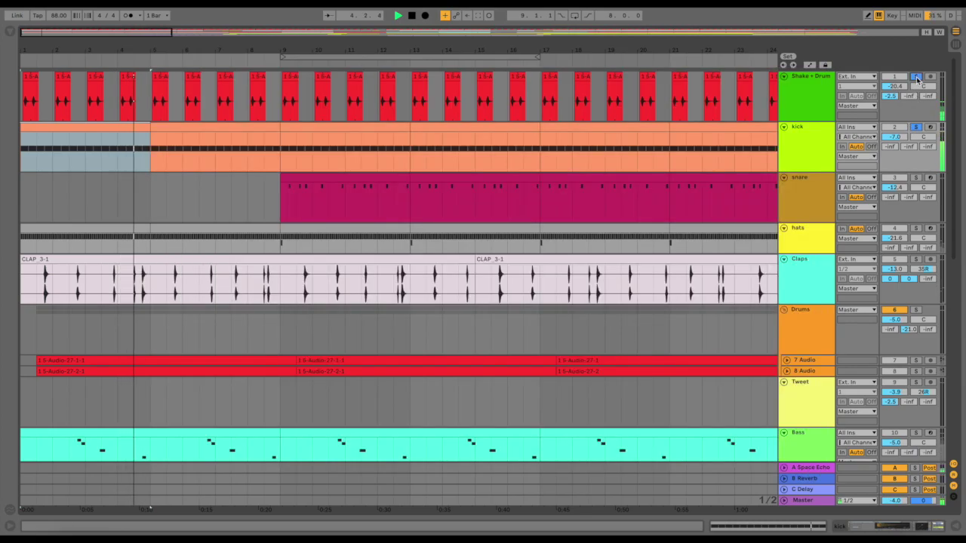
{"action": "left_click", "coordinate": [916, 260]}
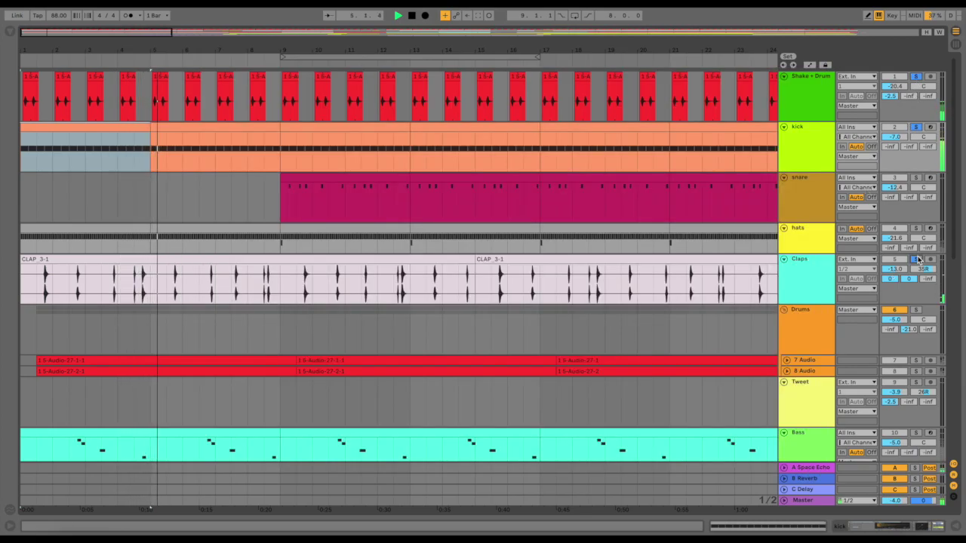
{"action": "left_click", "coordinate": [916, 228]}
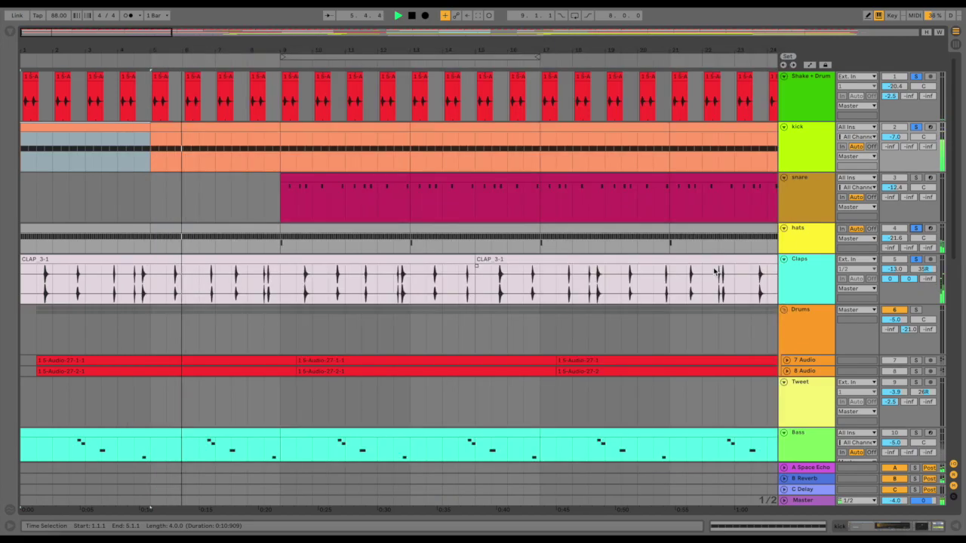
- Unfold the 7 Audio and 8 Audio tracks inside the Drums group and add the group to the solo
{"action": "scroll", "coordinate": [545, 278], "scroll_direction": "down", "scroll_amount": 2}
{"action": "scroll", "coordinate": [547, 278], "scroll_direction": "down", "scroll_amount": 3}
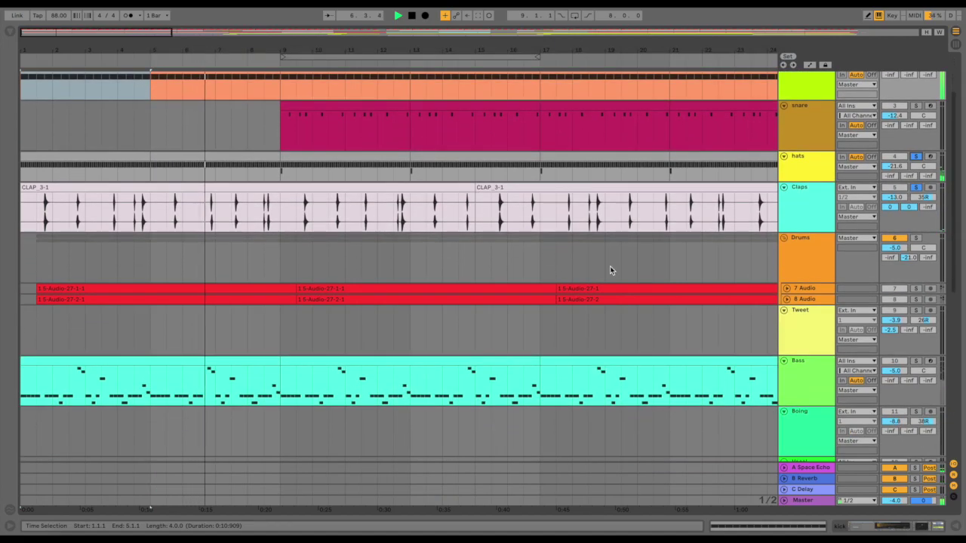
{"action": "left_click", "coordinate": [786, 289]}
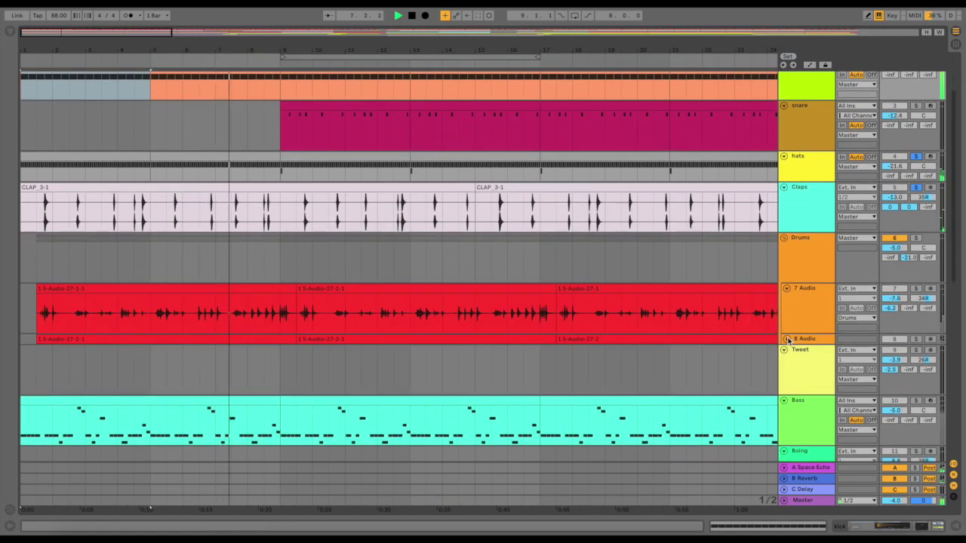
{"action": "left_click", "coordinate": [786, 339]}
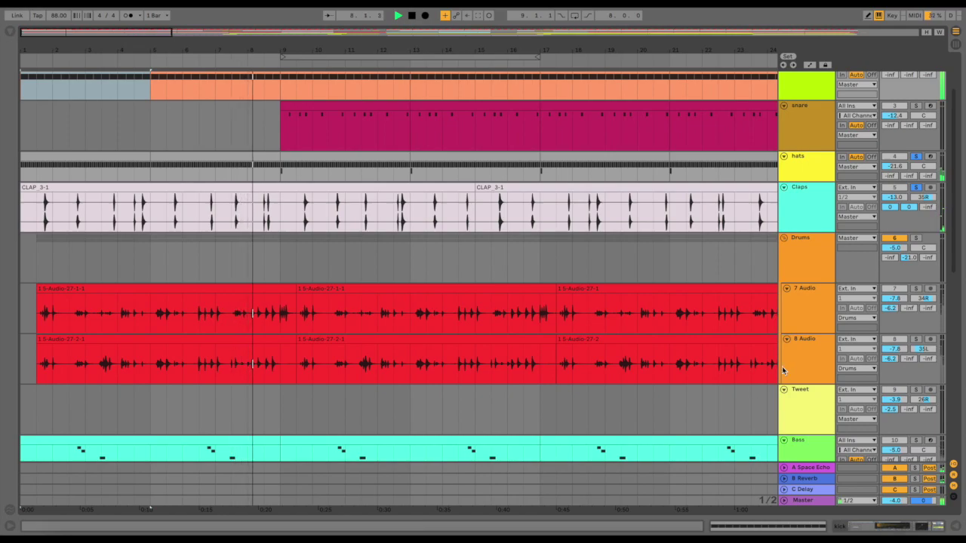
{"action": "left_click", "coordinate": [915, 238]}
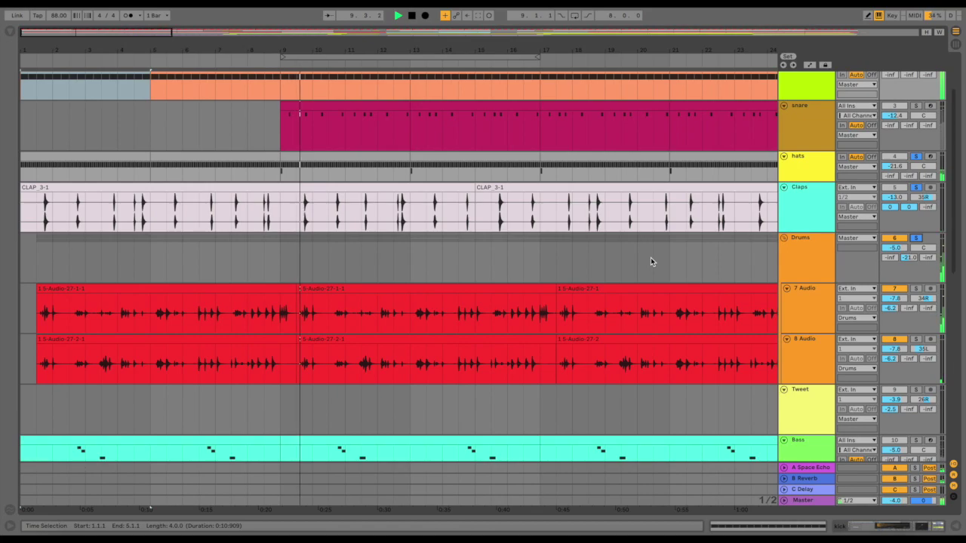
- Select the Bass clip from bar 17 to bar 25 and solo only the Bass track
{"action": "scroll", "coordinate": [650, 257], "scroll_direction": "down", "scroll_amount": 3}
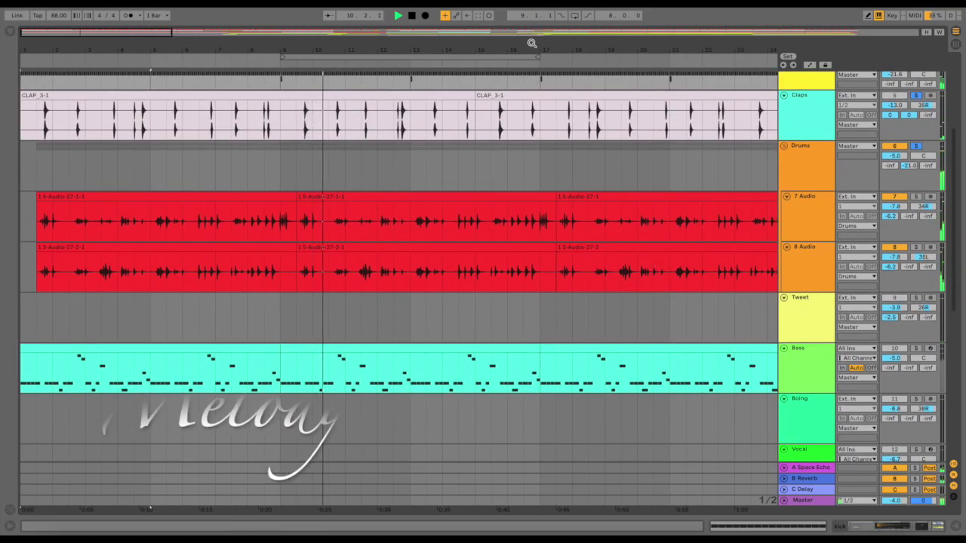
{"action": "left_click_drag", "start_coordinate": [533, 44], "coordinate": [414, 43]}
{"action": "scroll", "coordinate": [395, 297], "scroll_direction": "down", "scroll_amount": 1}
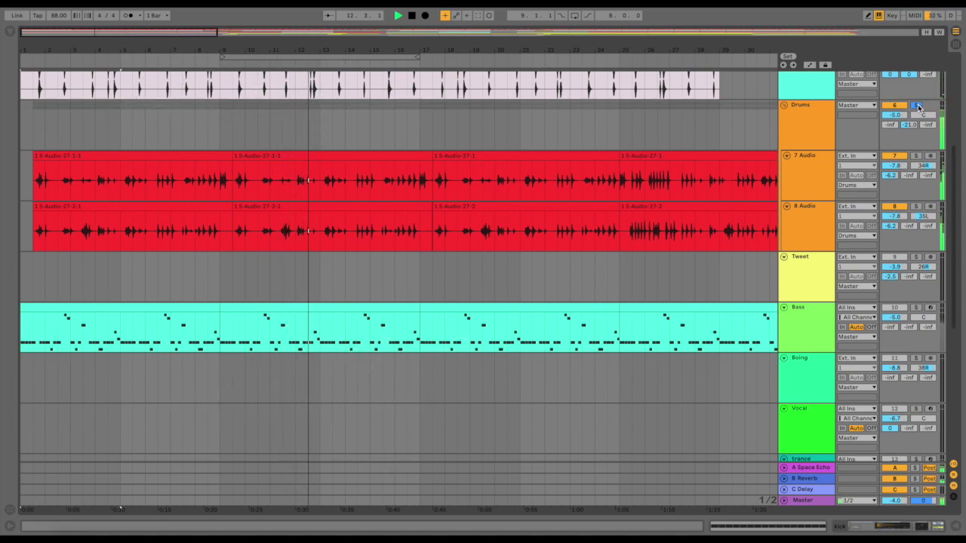
{"action": "left_click", "coordinate": [603, 317]}
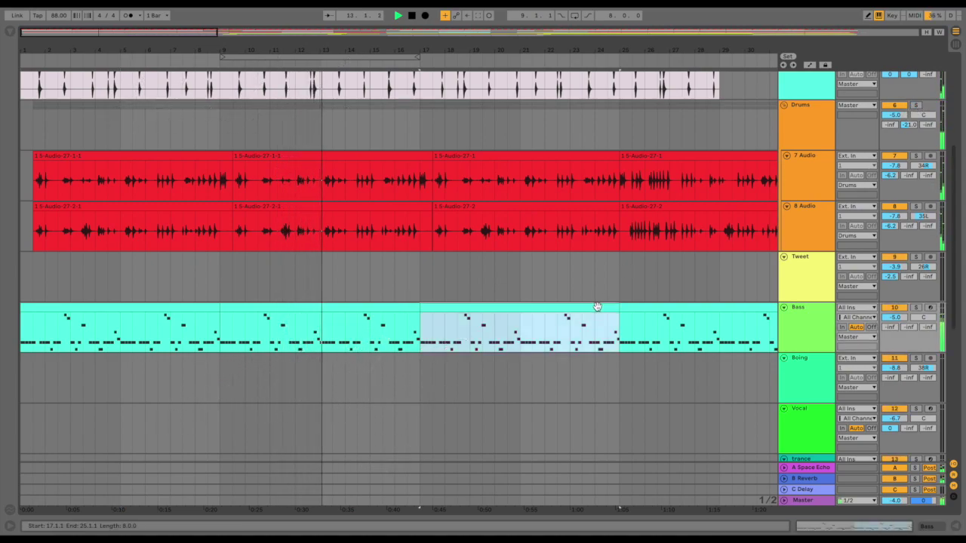
{"action": "left_click", "coordinate": [916, 308]}
{"action": "left_click", "coordinate": [452, 307]}
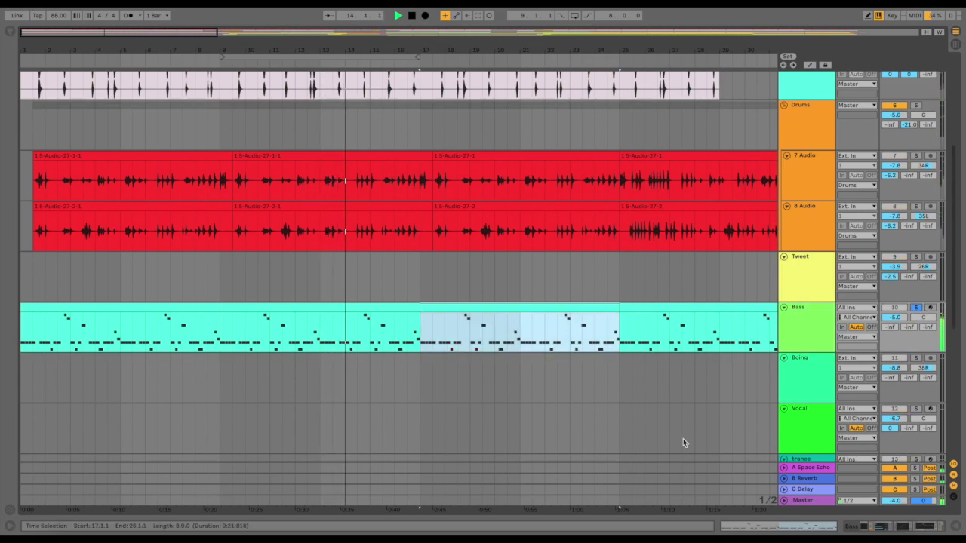
- Open the selected Bass clip and examine its MIDI notes
{"action": "left_click", "coordinate": [741, 527]}
{"action": "scroll", "coordinate": [548, 246], "scroll_direction": "down", "scroll_amount": 2}
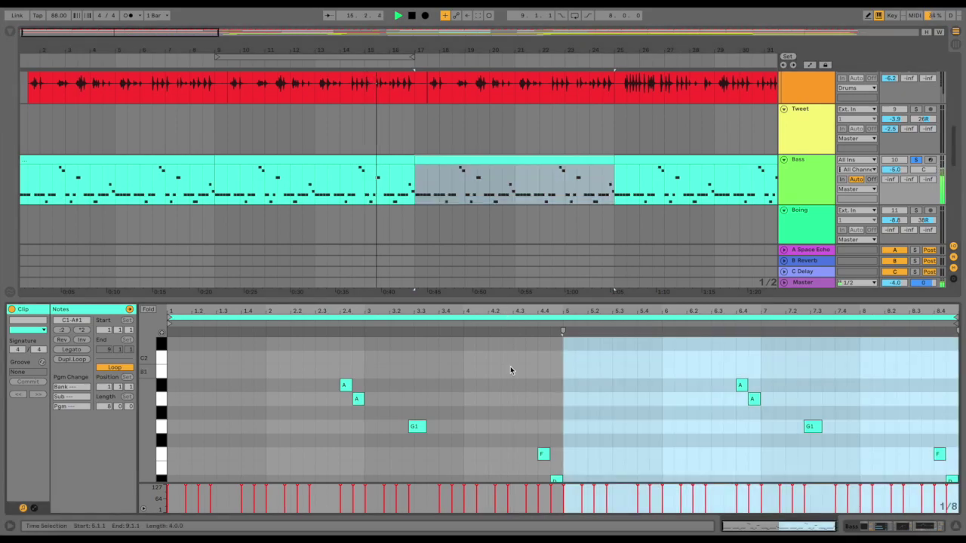
{"action": "scroll", "coordinate": [510, 366], "scroll_direction": "down", "scroll_amount": 2}
{"action": "left_click", "coordinate": [510, 369]}
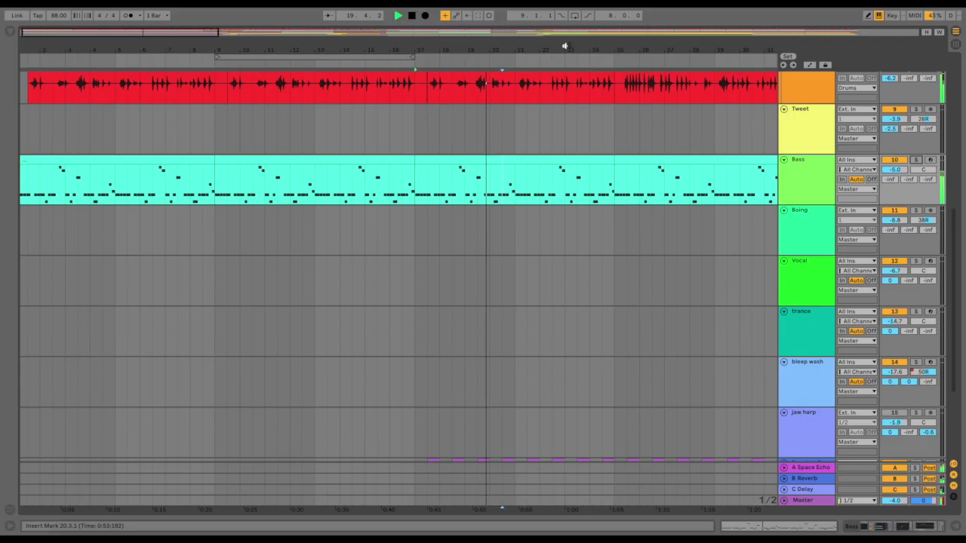
- Show the whole song again and mark bars 17 to 33 on the jaw harp track
{"action": "key", "text": "minus"}
{"action": "scroll", "coordinate": [147, 182], "scroll_direction": "up", "scroll_amount": 5}
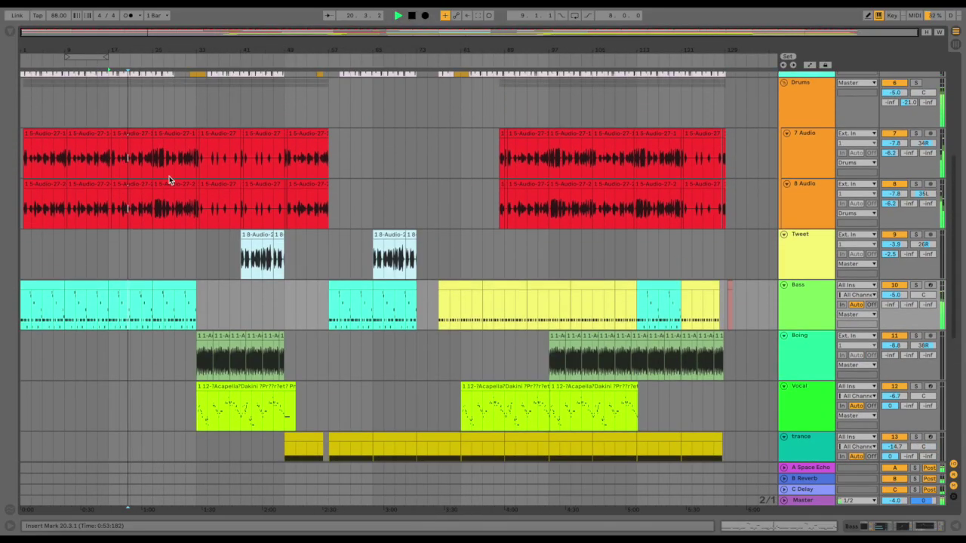
{"action": "scroll", "coordinate": [561, 210], "scroll_direction": "down", "scroll_amount": 6}
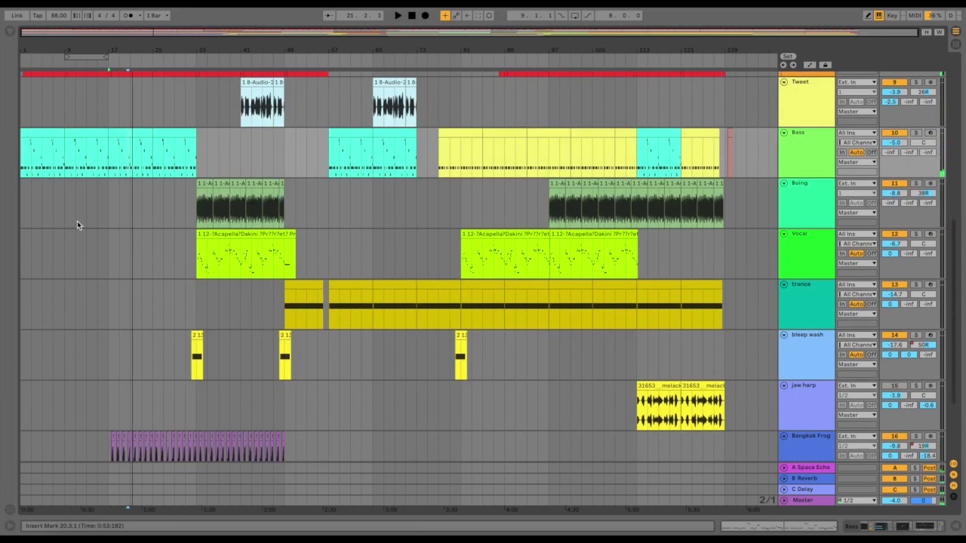
{"action": "scroll", "coordinate": [176, 248], "scroll_direction": "down", "scroll_amount": 4}
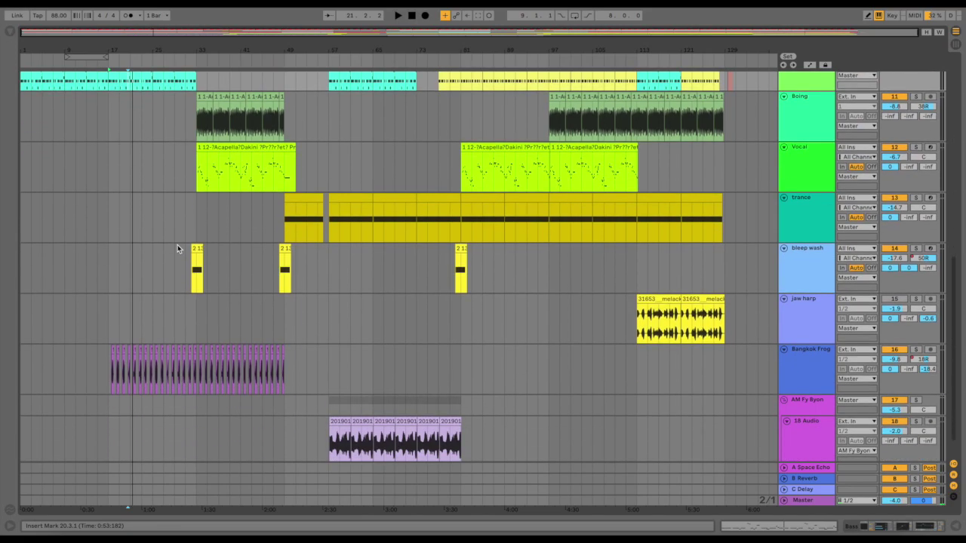
{"action": "left_click_drag", "start_coordinate": [111, 307], "coordinate": [195, 312]}
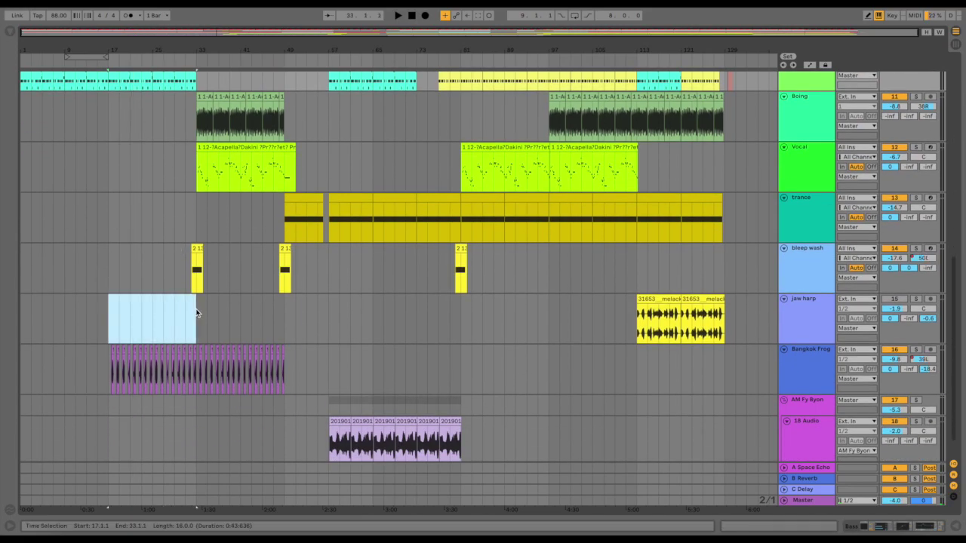
- Select the Bangkok Frog clips from bar 17 to bar 33
{"action": "left_click", "coordinate": [132, 167]}
{"action": "key", "text": "plus"}
{"action": "key", "text": "plus"}
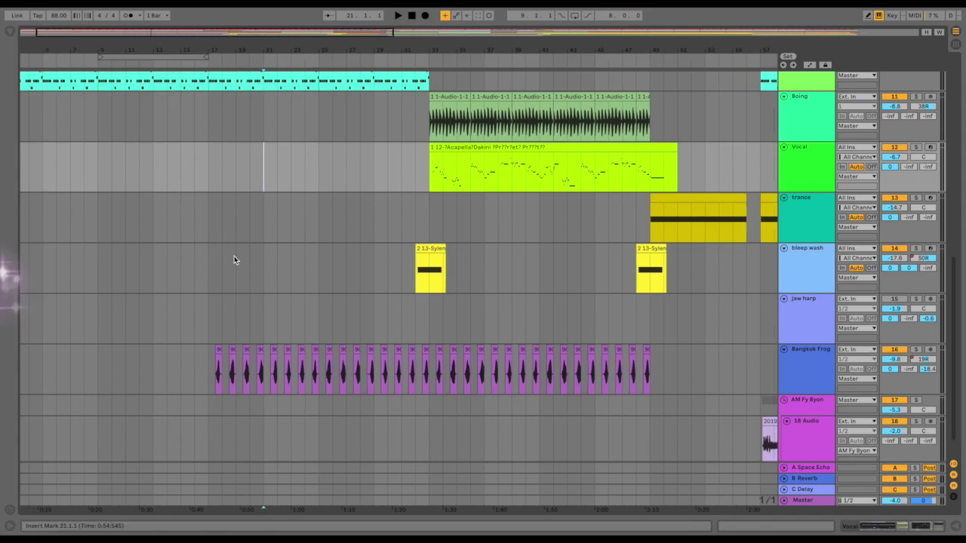
{"action": "left_click", "coordinate": [220, 367]}
{"action": "left_click_drag", "start_coordinate": [221, 368], "coordinate": [430, 375]}
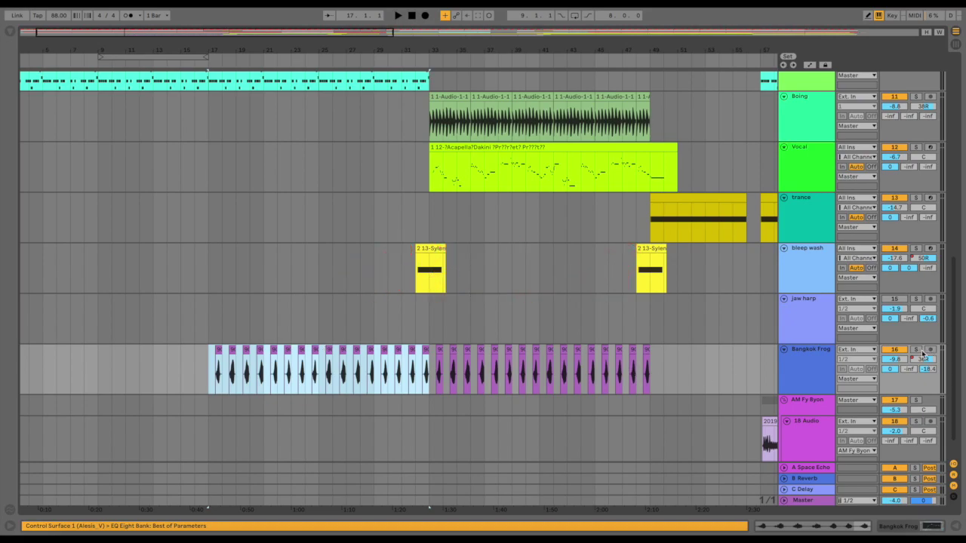
- Solo the Bangkok Frog track and select its first clip, in bar 17
{"action": "left_click", "coordinate": [915, 351]}
{"action": "left_click", "coordinate": [218, 352]}
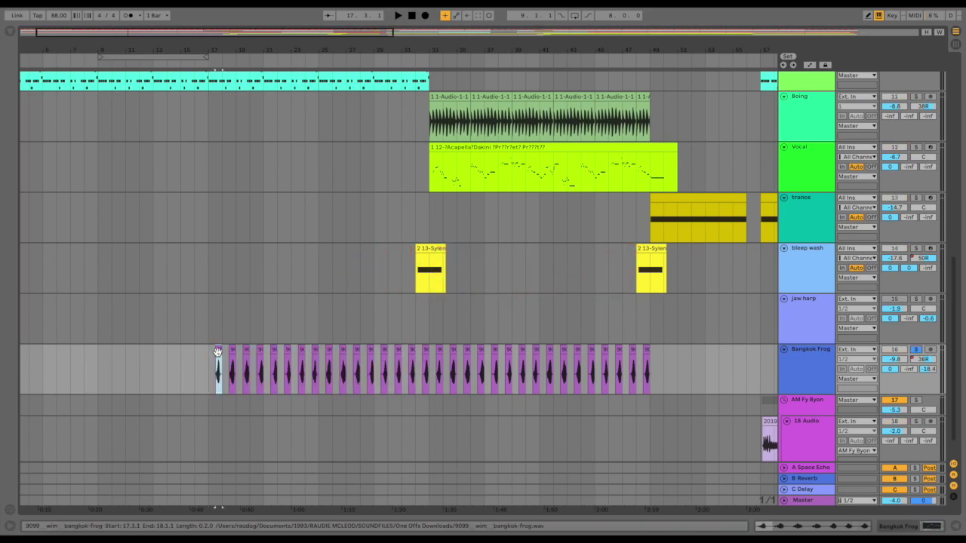
- Play the soloed Bangkok Frog clip from bar 17, and move the solo to the bleep wash track with its bar 32 clip selected
{"action": "key", "text": "space"}
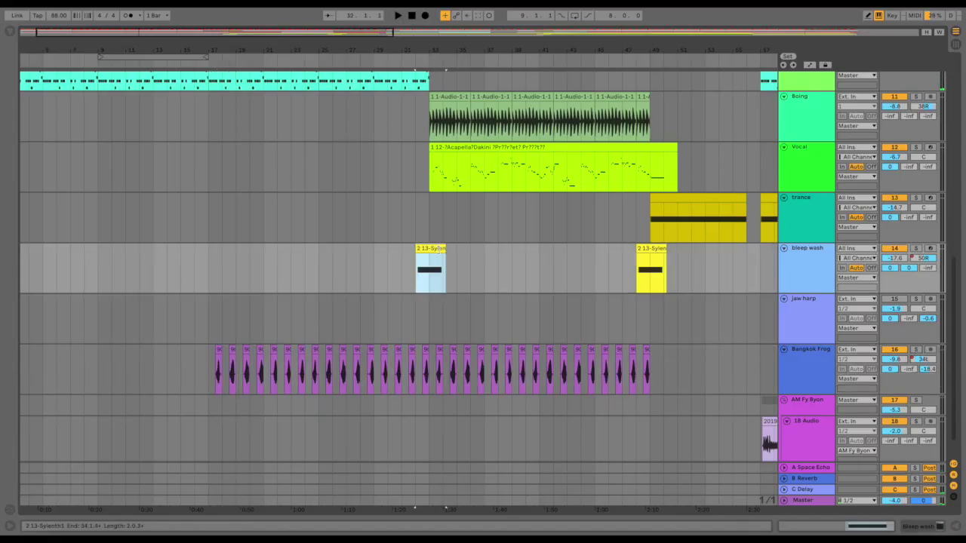
{"action": "scroll", "coordinate": [458, 254], "scroll_direction": "up", "scroll_amount": 9}
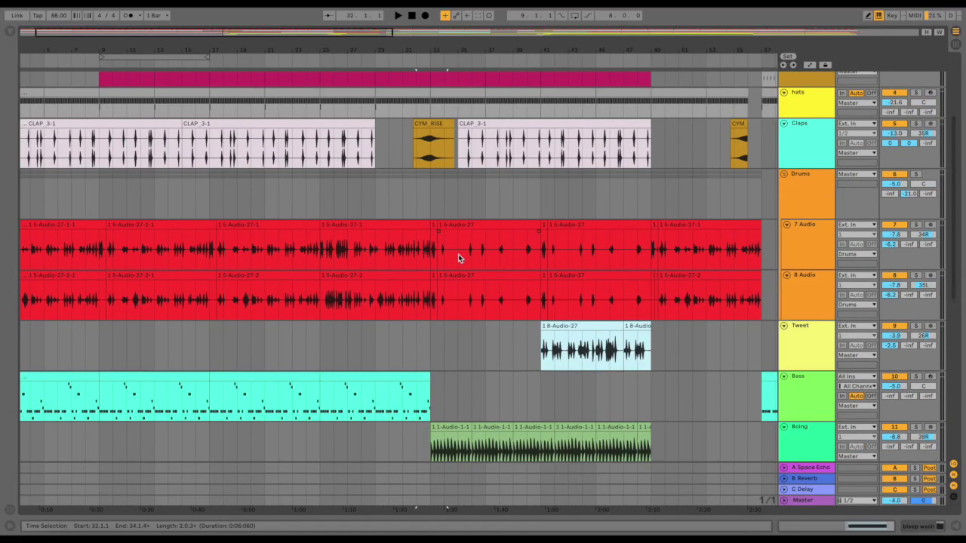
{"action": "scroll", "coordinate": [438, 176], "scroll_direction": "down", "scroll_amount": 3}
{"action": "scroll", "coordinate": [439, 178], "scroll_direction": "down", "scroll_amount": 6}
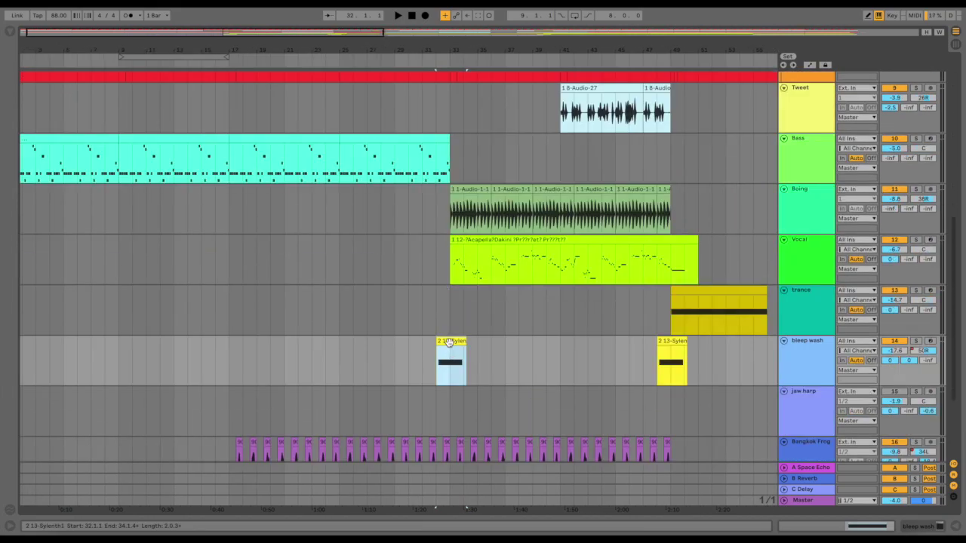
{"action": "scroll", "coordinate": [451, 344], "scroll_direction": "down", "scroll_amount": 2}
{"action": "left_click", "coordinate": [918, 297]}
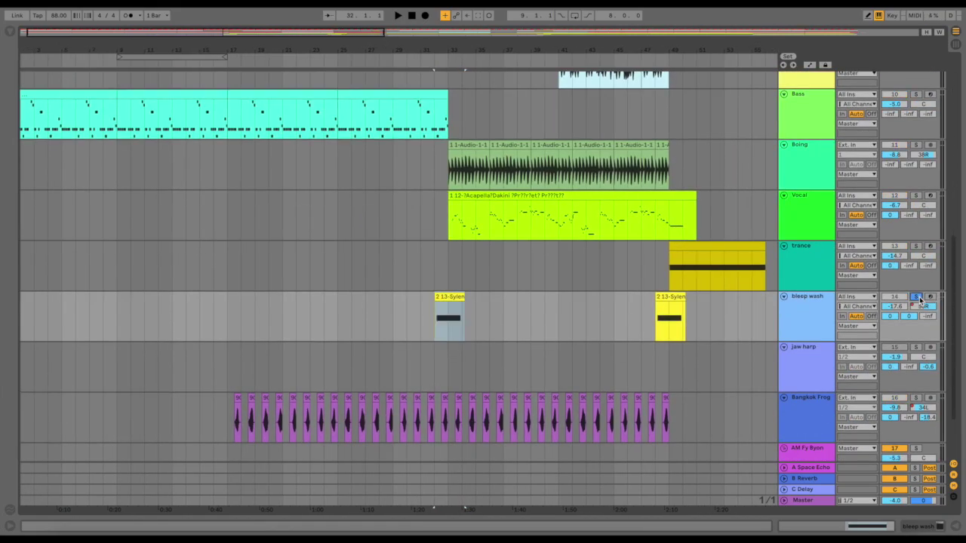
- Play the Claps track's CYM_RISE clip together with the soloed bleep wash around bar 32, and release the solo
{"action": "scroll", "coordinate": [920, 299], "scroll_direction": "up", "scroll_amount": 7}
{"action": "scroll", "coordinate": [912, 128], "scroll_direction": "up", "scroll_amount": 1}
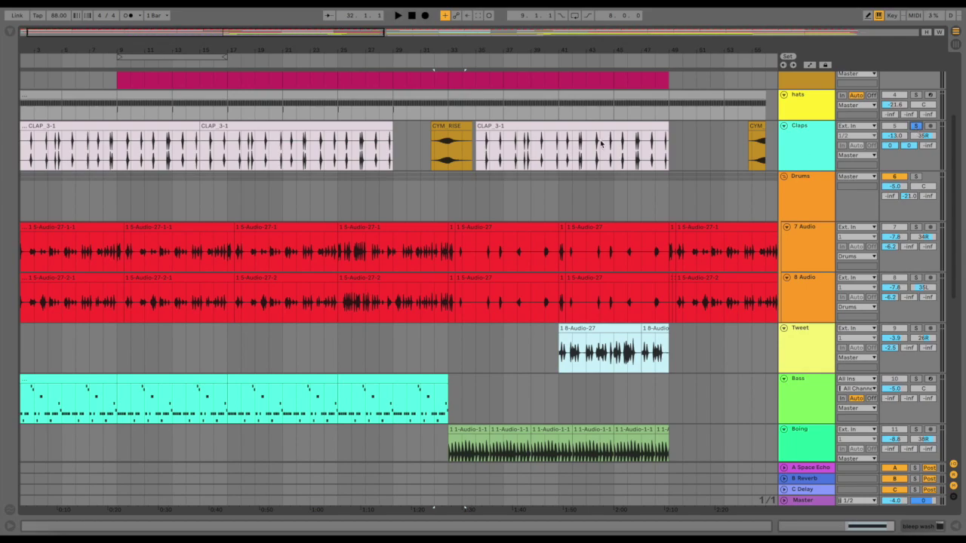
{"action": "left_click", "coordinate": [446, 126]}
{"action": "key", "text": "space"}
{"action": "scroll", "coordinate": [491, 254], "scroll_direction": "down", "scroll_amount": 4}
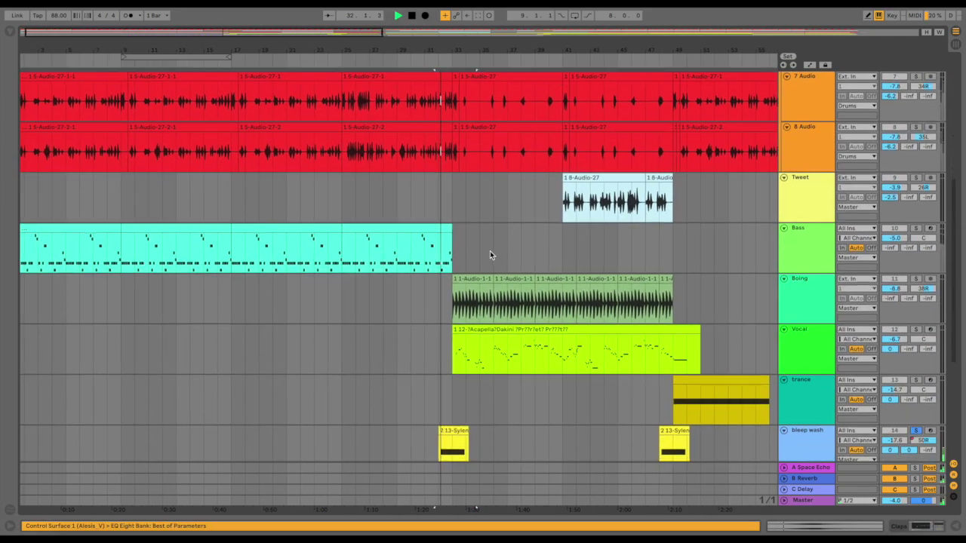
{"action": "scroll", "coordinate": [490, 255], "scroll_direction": "down", "scroll_amount": 2}
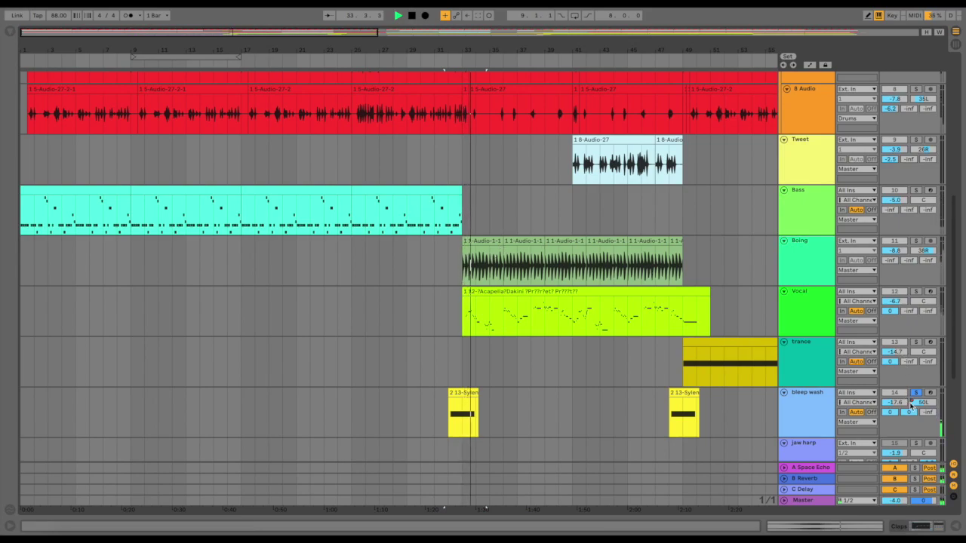
{"action": "left_click", "coordinate": [916, 394]}
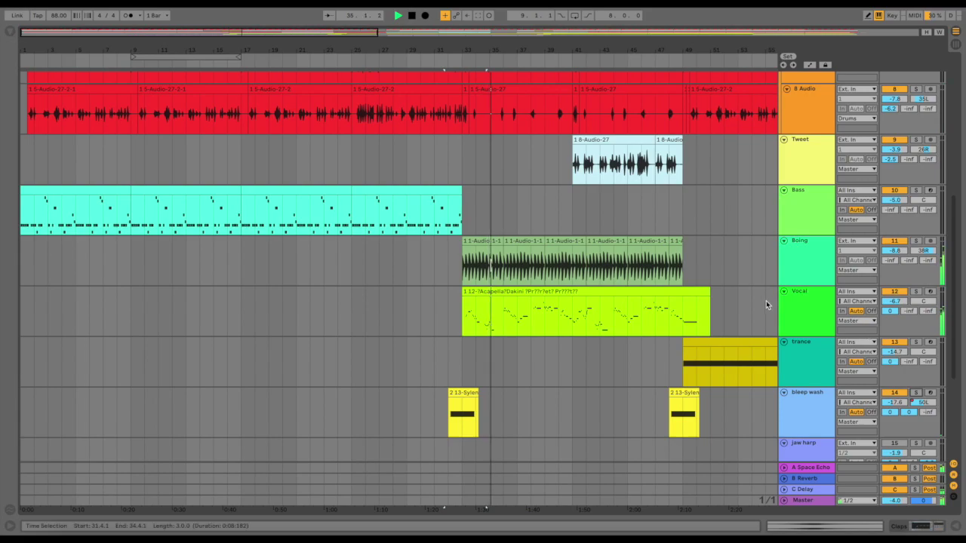
{"action": "key", "text": "space"}
- Select the Vocal clip starting at bar 33, examine its MIDI notes and close the note view
{"action": "left_click", "coordinate": [477, 291]}
{"action": "scroll", "coordinate": [475, 287], "scroll_direction": "down", "scroll_amount": 1}
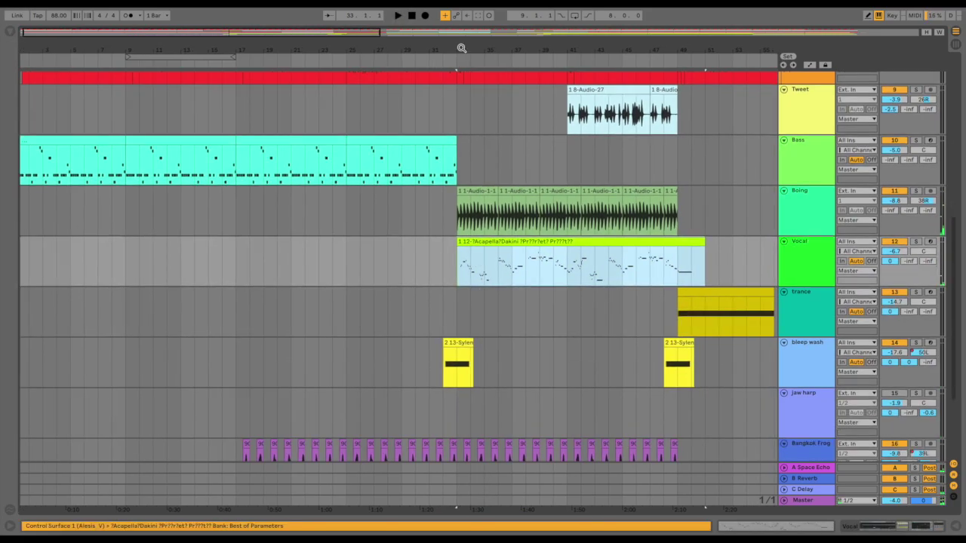
{"action": "left_click_drag", "start_coordinate": [461, 47], "coordinate": [454, 243]}
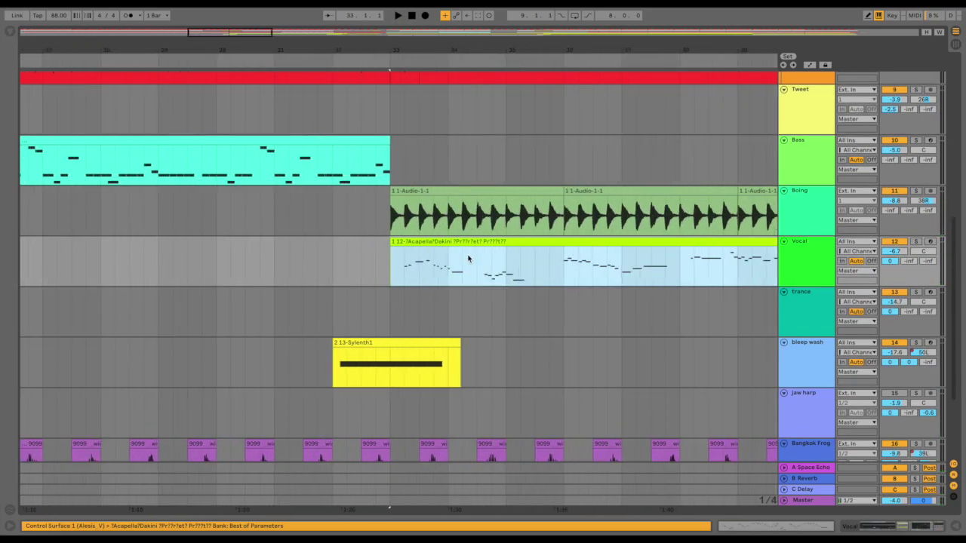
{"action": "double_click", "coordinate": [468, 259]}
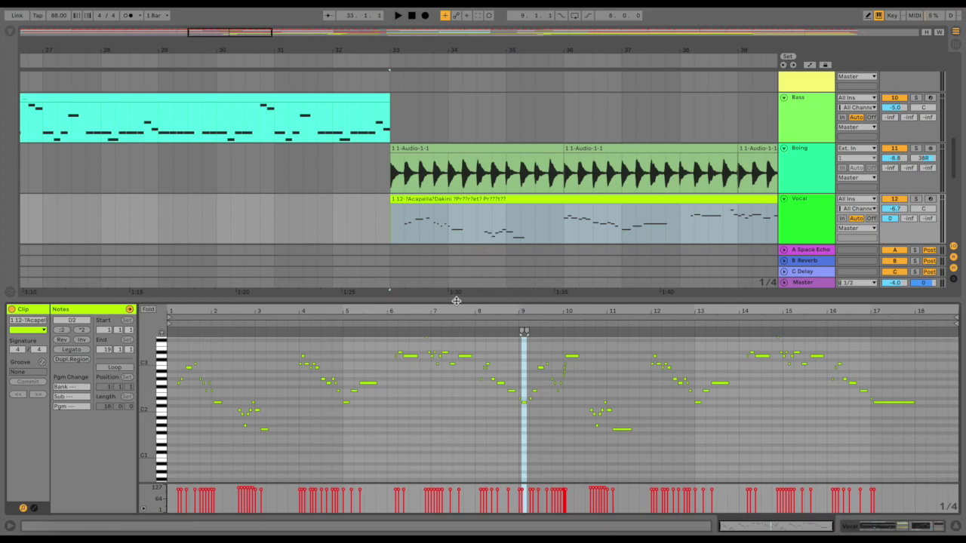
{"action": "key", "text": "super+alt+l"}
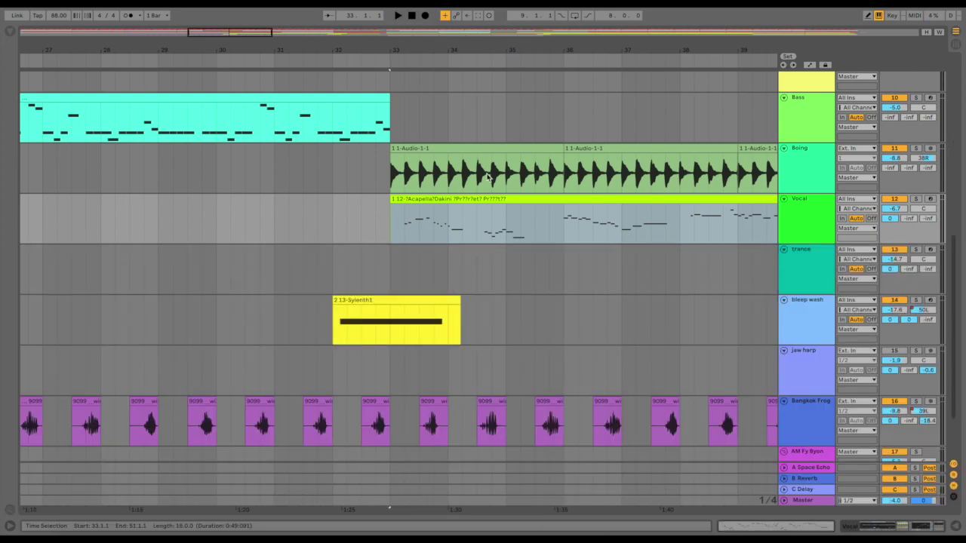
- Reopen the Vocal clip's notes and examine the melody's pitches in closer detail against the piano keys
{"action": "left_click_drag", "start_coordinate": [506, 45], "coordinate": [507, 20]}
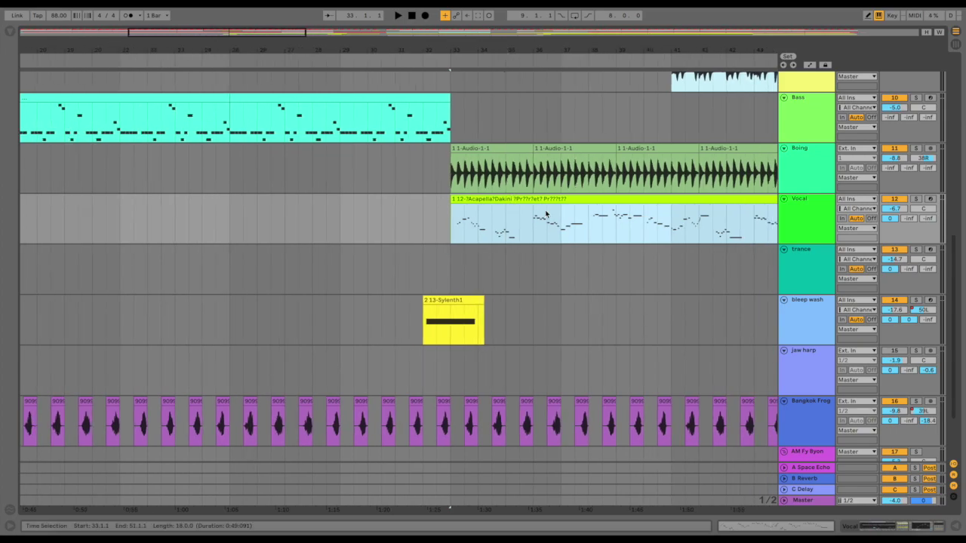
{"action": "scroll", "coordinate": [626, 340], "scroll_direction": "down", "scroll_amount": 1}
{"action": "key", "text": "shift+Tab"}
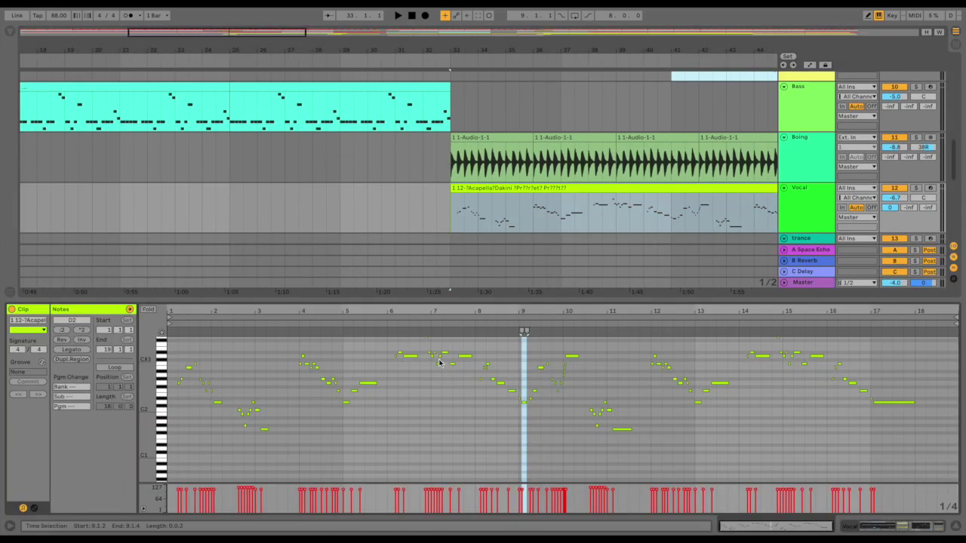
{"action": "left_click_drag", "start_coordinate": [146, 379], "coordinate": [141, 398]}
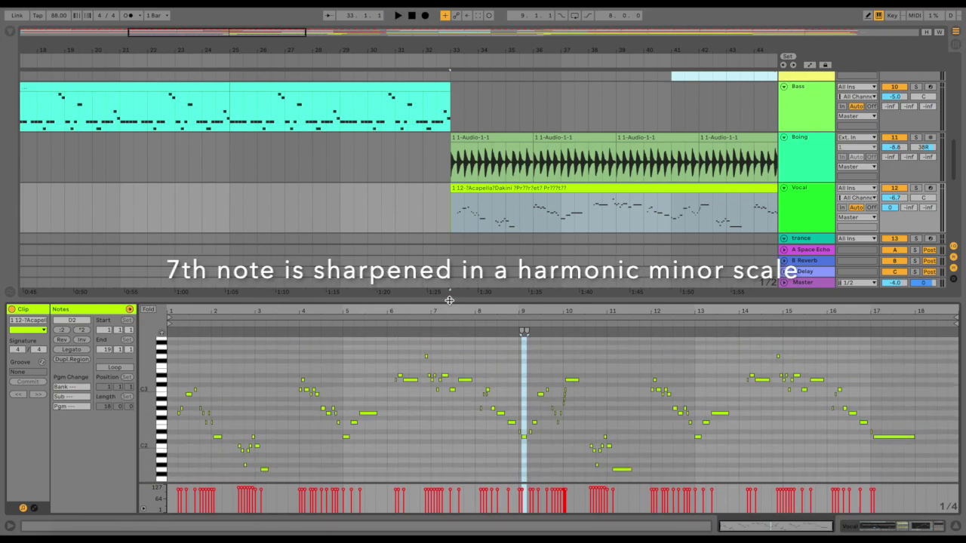
{"action": "key", "text": "alt+super+l"}
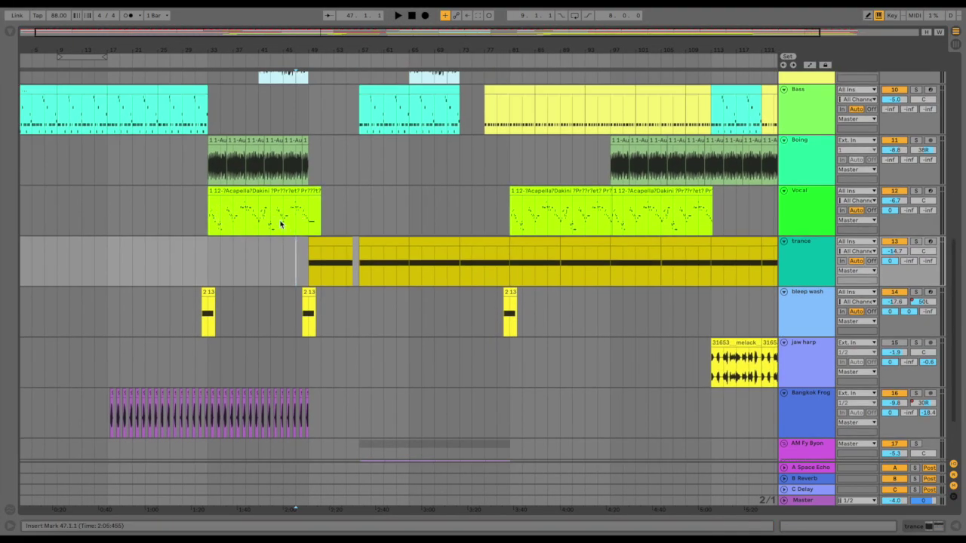
- Select the first Boing clip at bar 33, play it with the Boing track soloed, and release the solo
{"action": "scroll", "coordinate": [280, 224], "scroll_direction": "up", "scroll_amount": 8}
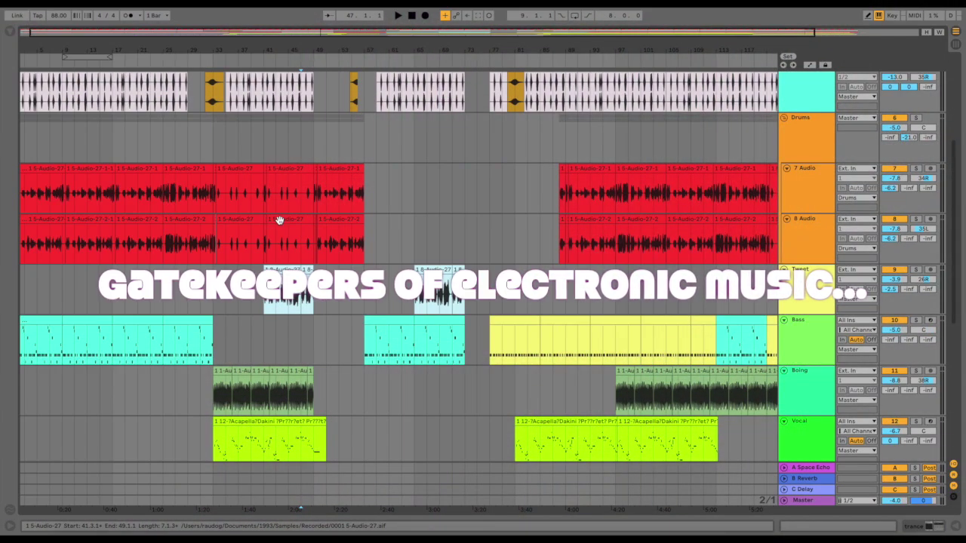
{"action": "scroll", "coordinate": [280, 222], "scroll_direction": "up", "scroll_amount": 5}
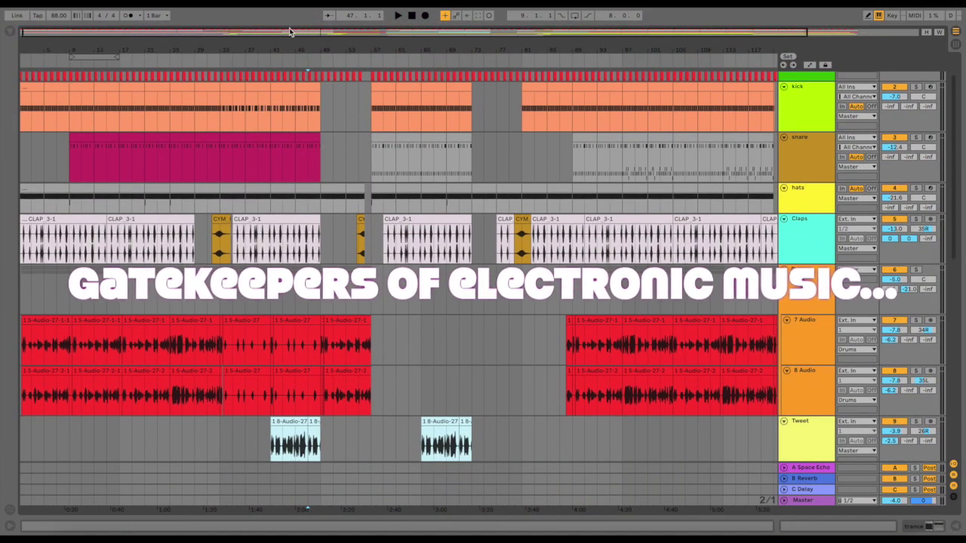
{"action": "scroll", "coordinate": [301, 209], "scroll_direction": "up", "scroll_amount": 3, "text": "ctrl"}
{"action": "scroll", "coordinate": [301, 209], "scroll_direction": "down", "scroll_amount": 10}
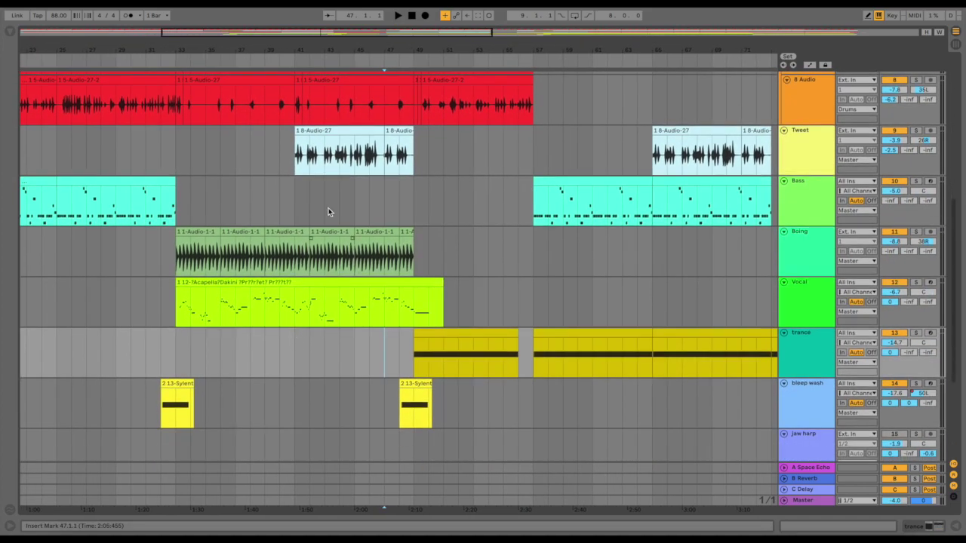
{"action": "scroll", "coordinate": [328, 202], "scroll_direction": "up", "scroll_amount": 1}
{"action": "left_click", "coordinate": [208, 247]}
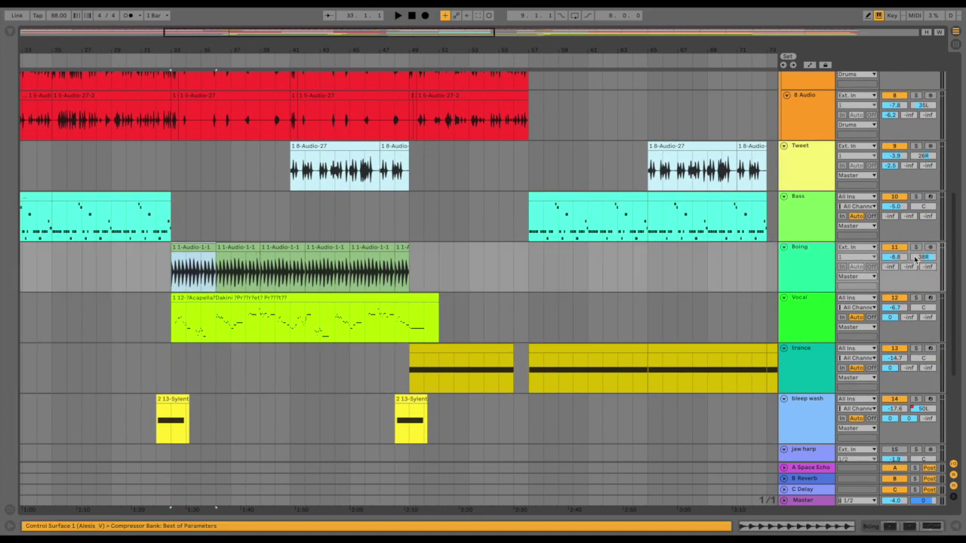
{"action": "left_click", "coordinate": [915, 248]}
{"action": "key", "text": "space"}
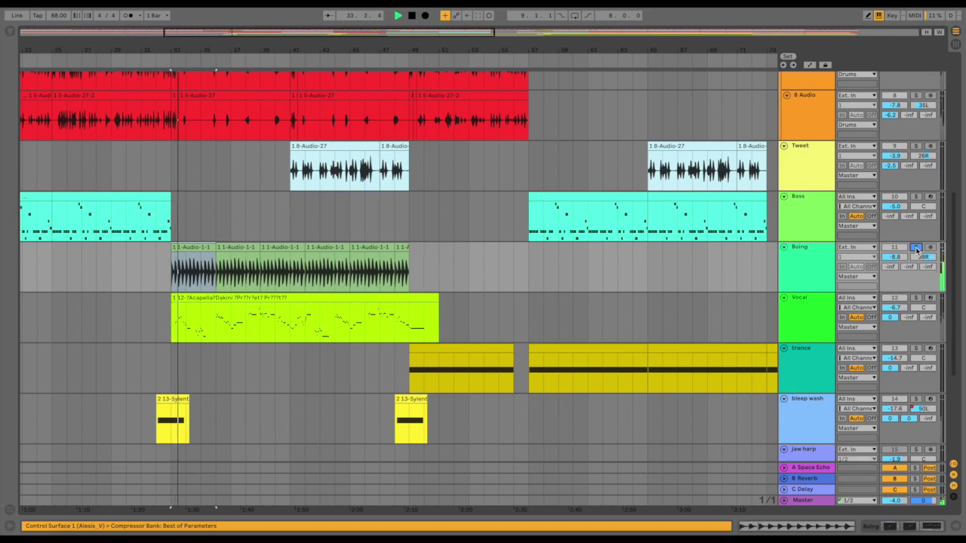
{"action": "left_click", "coordinate": [915, 247]}
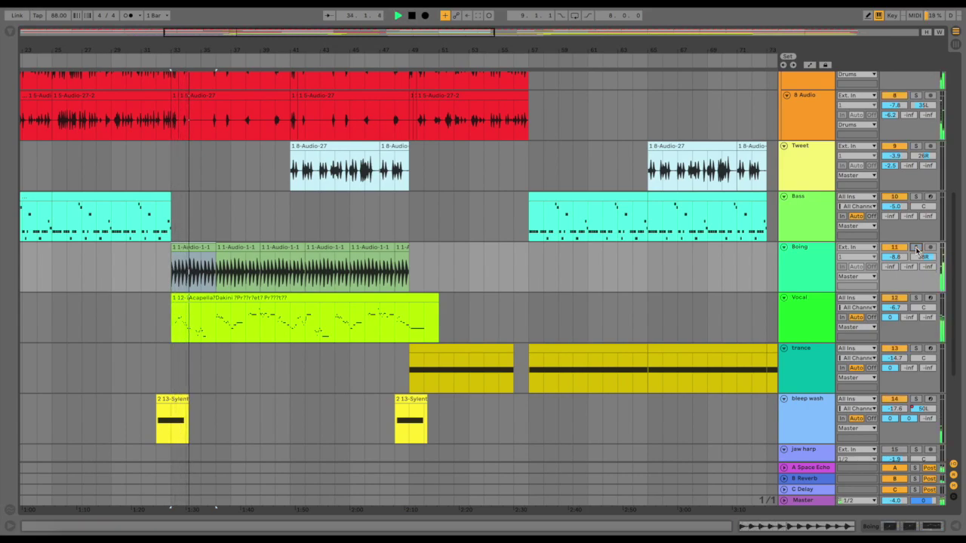
- Select the Tweet clip at bar 41, play it with the Tweet track soloed, and release the solo
{"action": "left_click", "coordinate": [367, 155]}
{"action": "left_click", "coordinate": [917, 147]}
{"action": "key", "text": "space"}
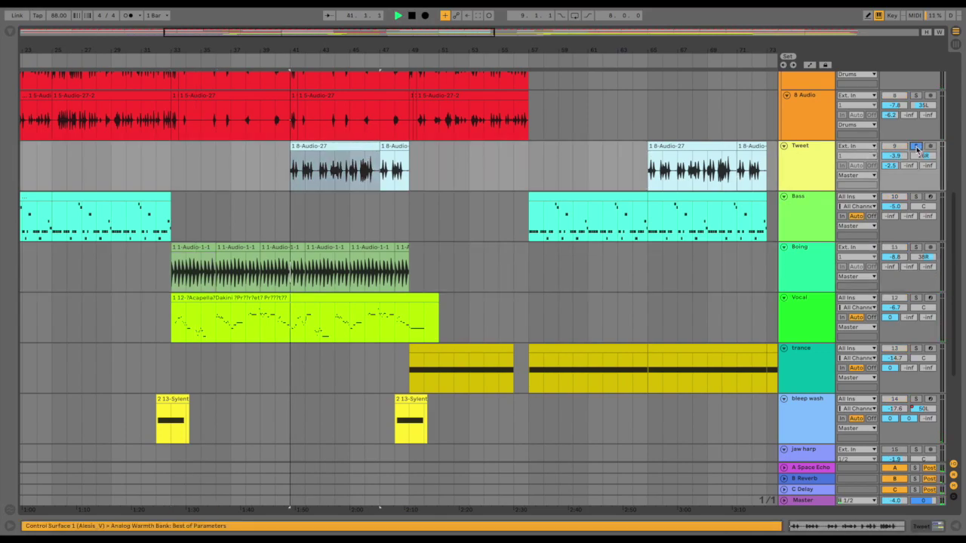
{"action": "left_click_drag", "start_coordinate": [359, 54], "coordinate": [360, 69]}
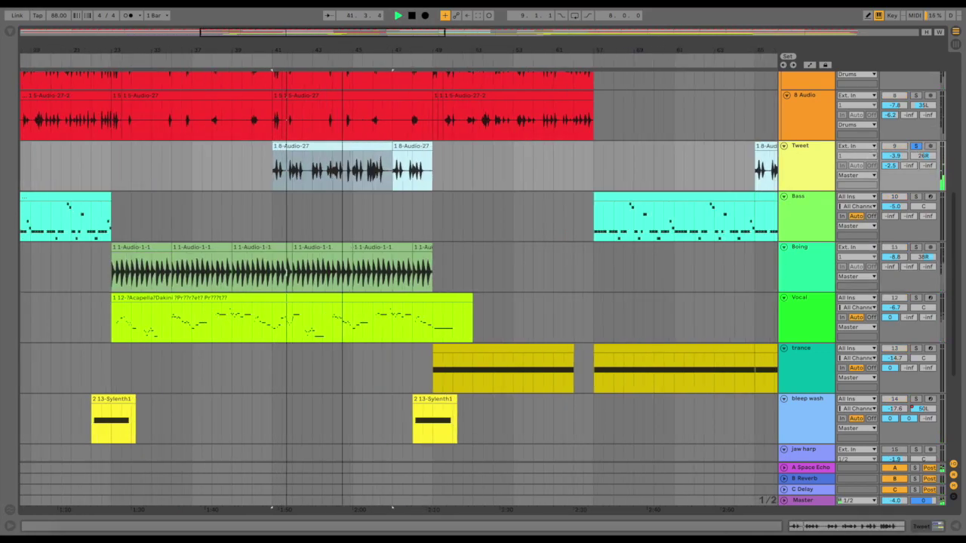
{"action": "left_click", "coordinate": [917, 148]}
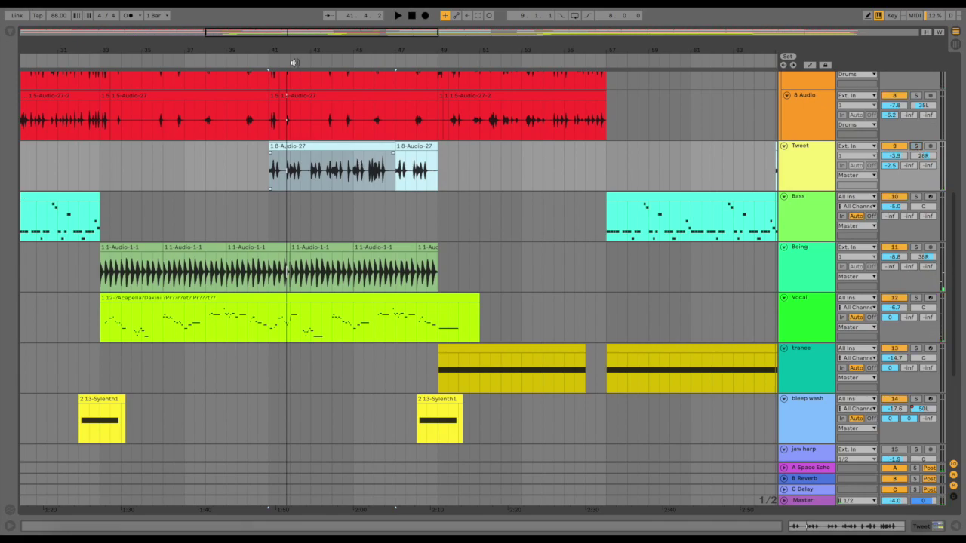
- Compare the Boing, drum audio and Claps hits around bar 42, placing the insert marker at 42.3.1 on the Claps track
{"action": "left_click_drag", "start_coordinate": [294, 54], "coordinate": [310, 179]}
{"action": "left_click", "coordinate": [350, 247]}
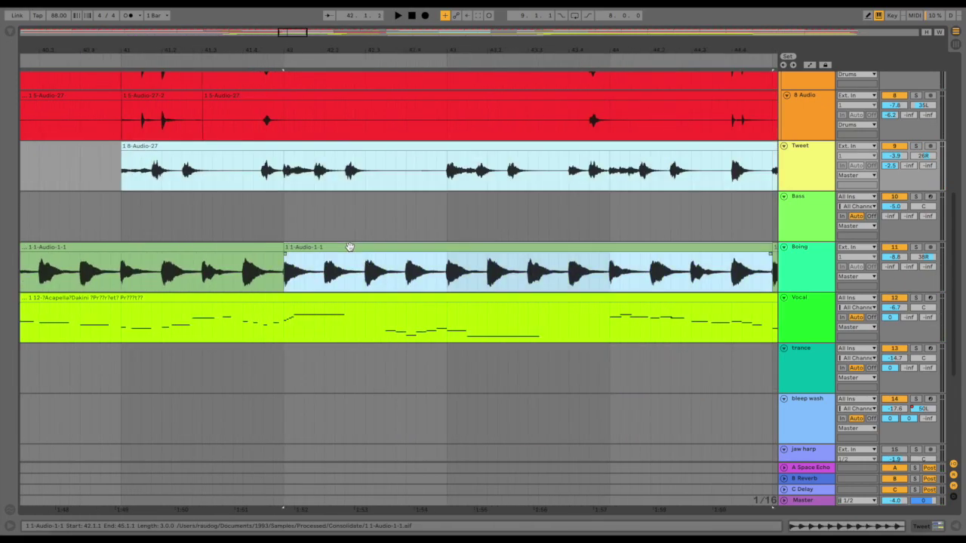
{"action": "scroll", "coordinate": [350, 247], "scroll_direction": "up", "scroll_amount": 3}
{"action": "left_click", "coordinate": [347, 260]}
{"action": "left_click", "coordinate": [347, 225]}
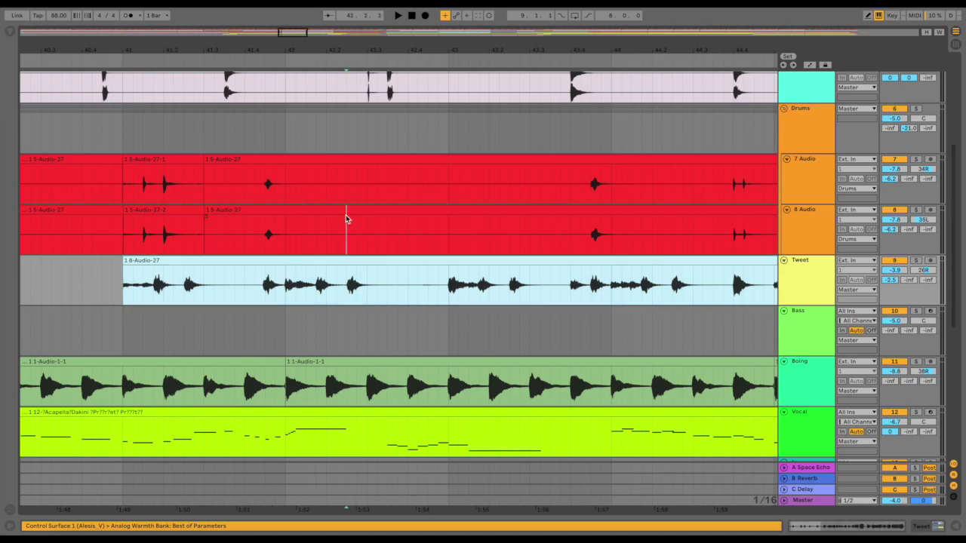
{"action": "left_click", "coordinate": [350, 168]}
{"action": "scroll", "coordinate": [350, 169], "scroll_direction": "up", "scroll_amount": 5}
{"action": "left_click", "coordinate": [358, 204]}
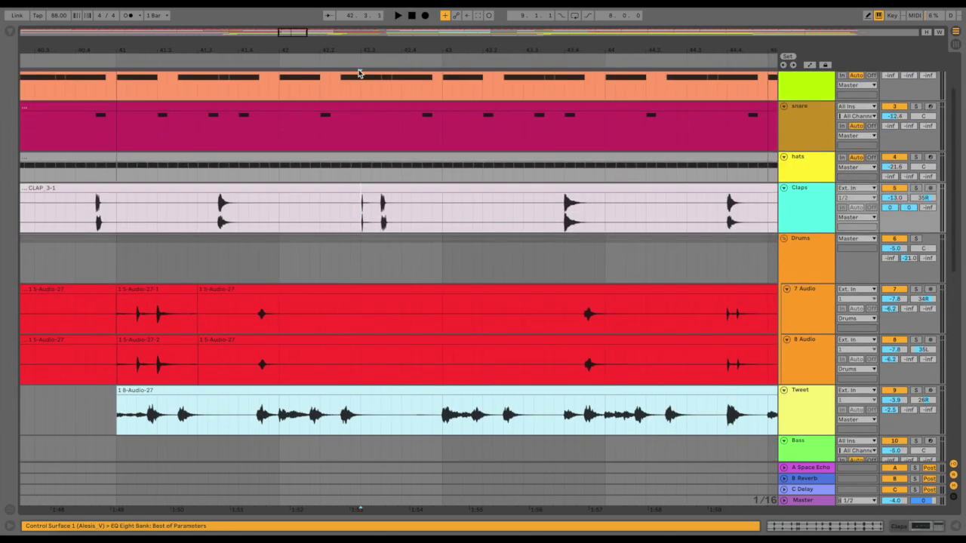
{"action": "left_click_drag", "start_coordinate": [362, 50], "coordinate": [365, 7]}
- Place the insert marker at bar 57 on the bleep wash track and examine the tracks entering there
{"action": "scroll", "coordinate": [365, 350], "scroll_direction": "down", "scroll_amount": 8}
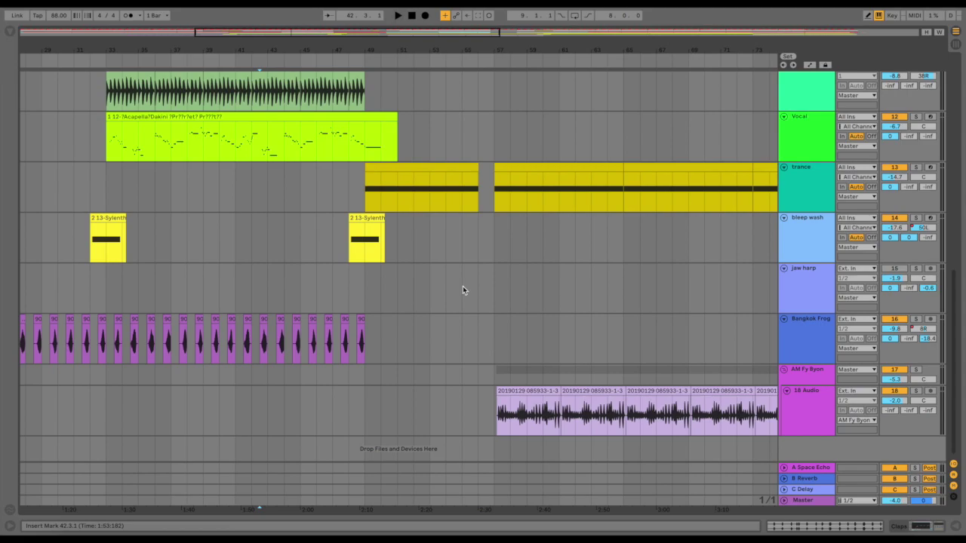
{"action": "scroll", "coordinate": [412, 205], "scroll_direction": "up", "scroll_amount": 2}
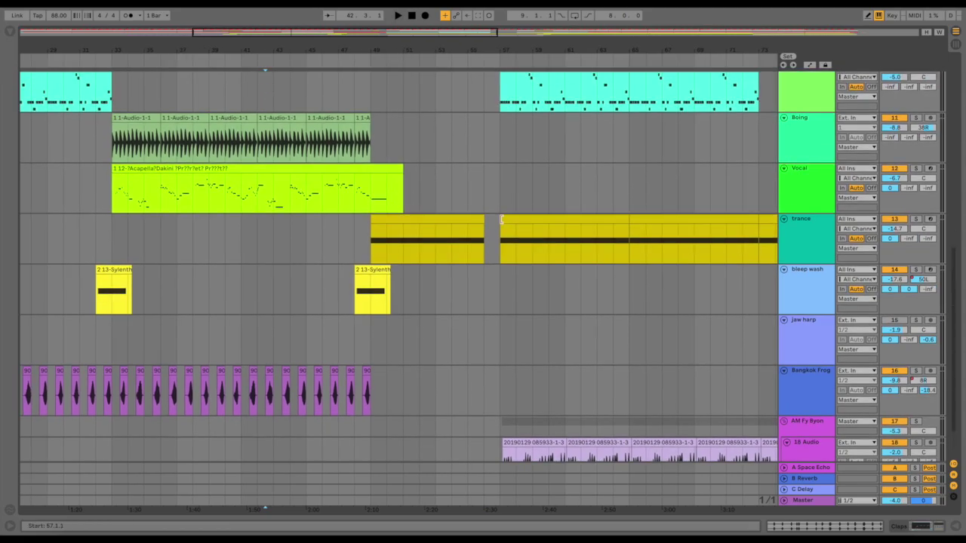
{"action": "scroll", "coordinate": [503, 222], "scroll_direction": "down", "scroll_amount": 2}
{"action": "left_click", "coordinate": [504, 249]}
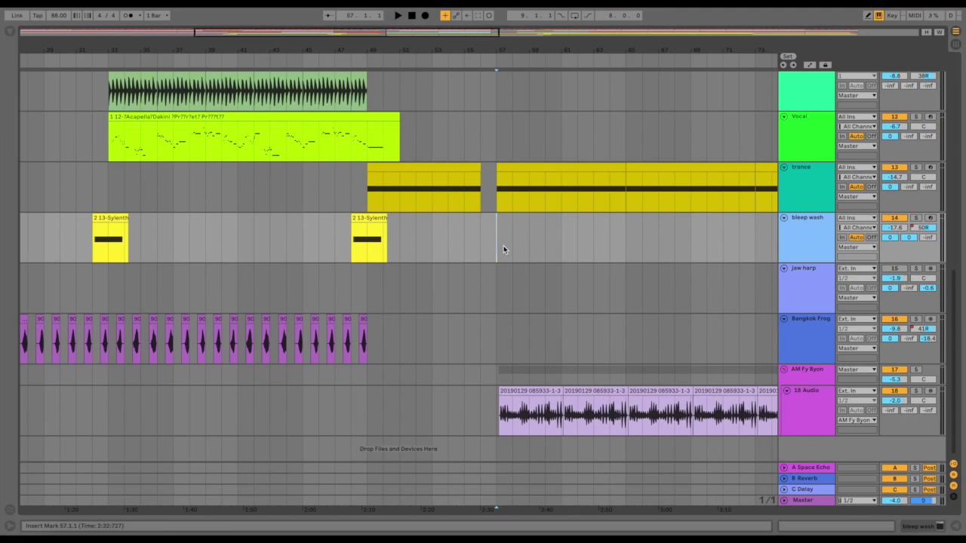
{"action": "scroll", "coordinate": [503, 245], "scroll_direction": "up", "scroll_amount": 2}
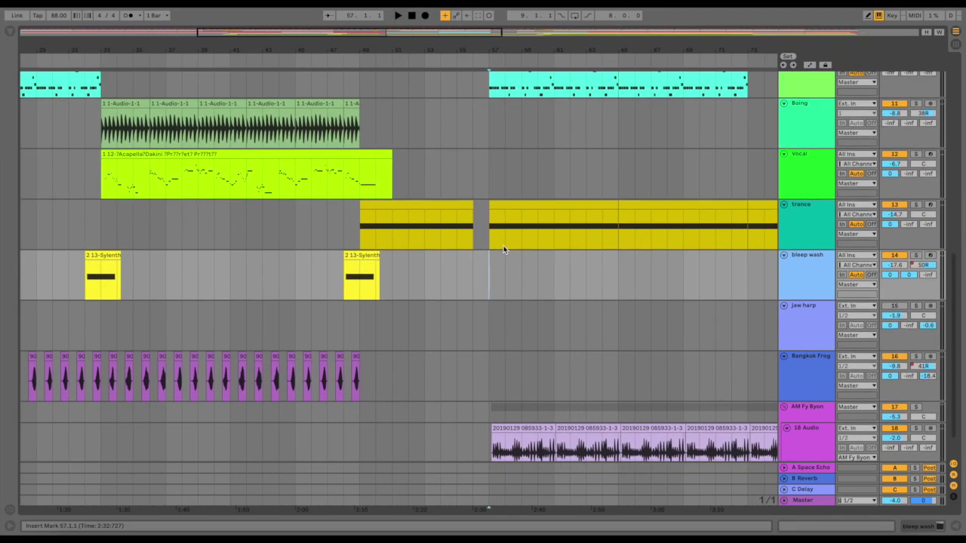
{"action": "scroll", "coordinate": [503, 245], "scroll_direction": "down", "scroll_amount": 2}
{"action": "scroll", "coordinate": [503, 246], "scroll_direction": "right", "scroll_amount": 3}
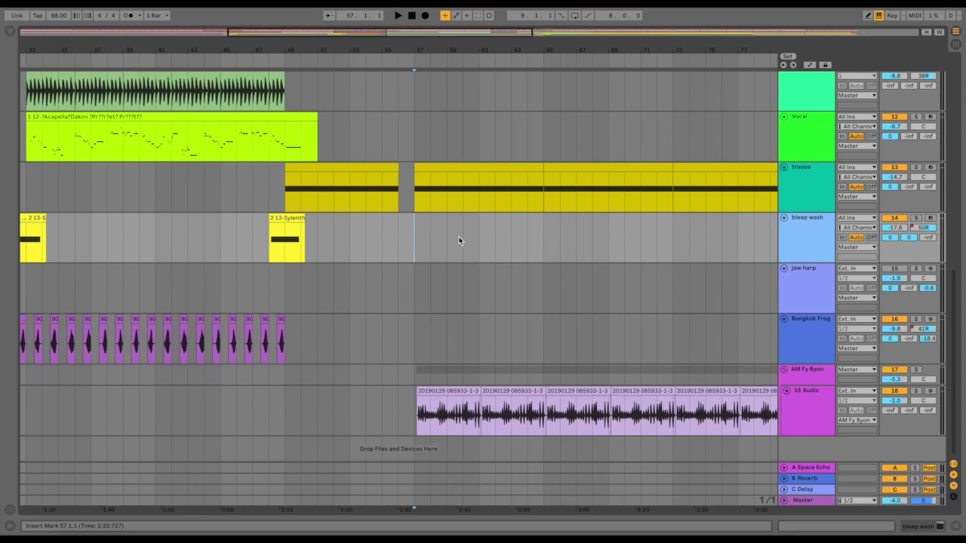
- Play the second bleep wash clip with its track soloed, release the solo and place the insert marker at bar 52
{"action": "left_click", "coordinate": [290, 230]}
{"action": "left_click", "coordinate": [915, 217]}
{"action": "key", "text": "space"}
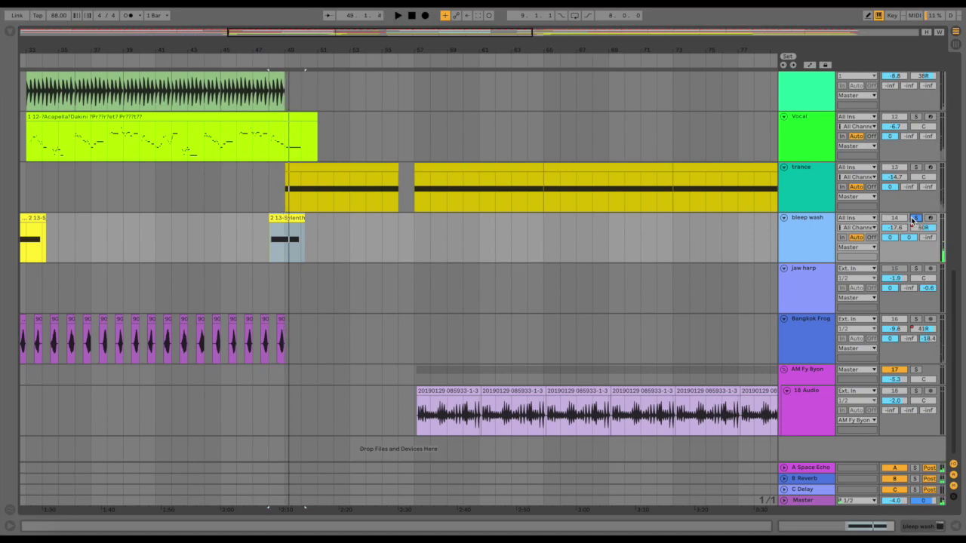
{"action": "left_click", "coordinate": [913, 220]}
{"action": "key", "text": "space"}
{"action": "left_click", "coordinate": [330, 239]}
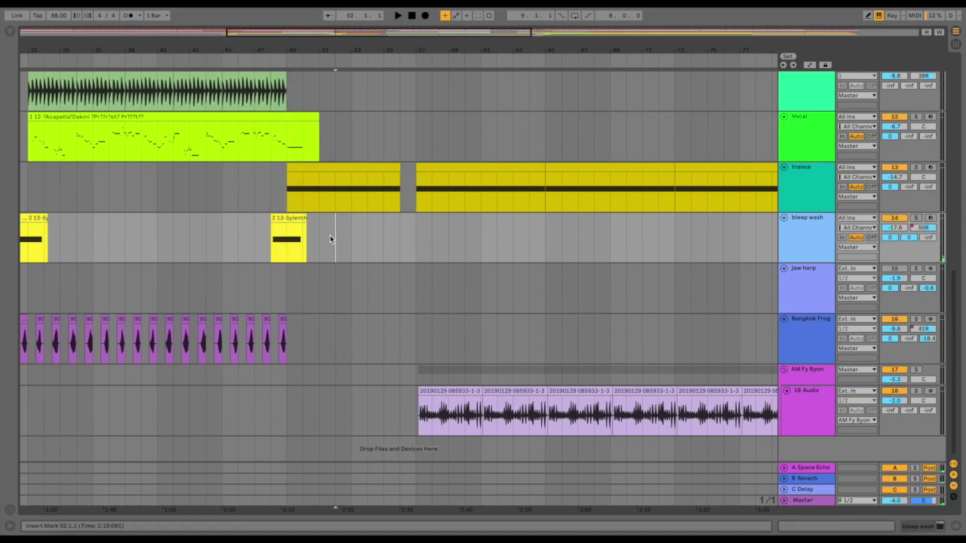
- Select the Bass clip that starts at bar 57
{"action": "scroll", "coordinate": [301, 182], "scroll_direction": "up", "scroll_amount": 8}
{"action": "scroll", "coordinate": [434, 192], "scroll_direction": "down", "scroll_amount": 5}
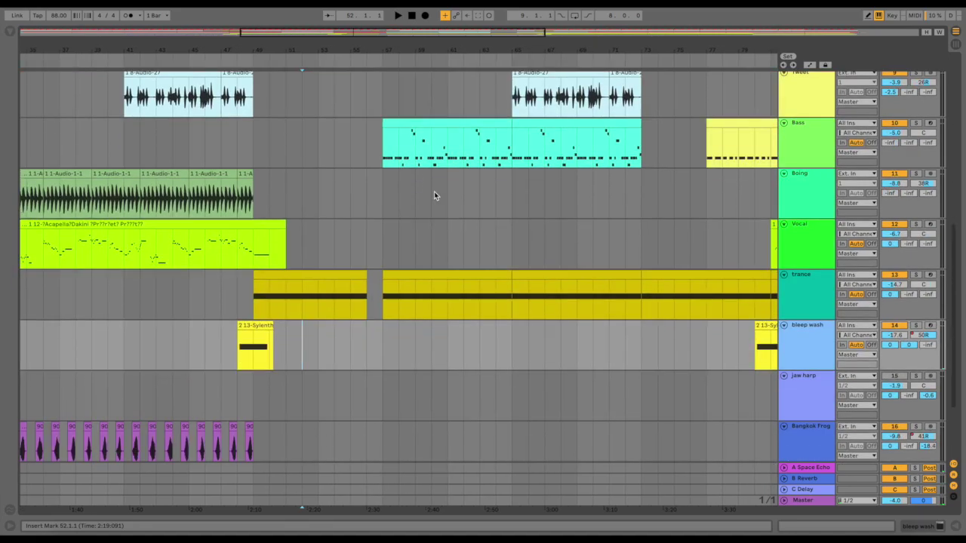
{"action": "scroll", "coordinate": [435, 195], "scroll_direction": "up", "scroll_amount": 2}
{"action": "left_click", "coordinate": [464, 174]}
{"action": "left_click_drag", "start_coordinate": [290, 53], "coordinate": [290, 30]}
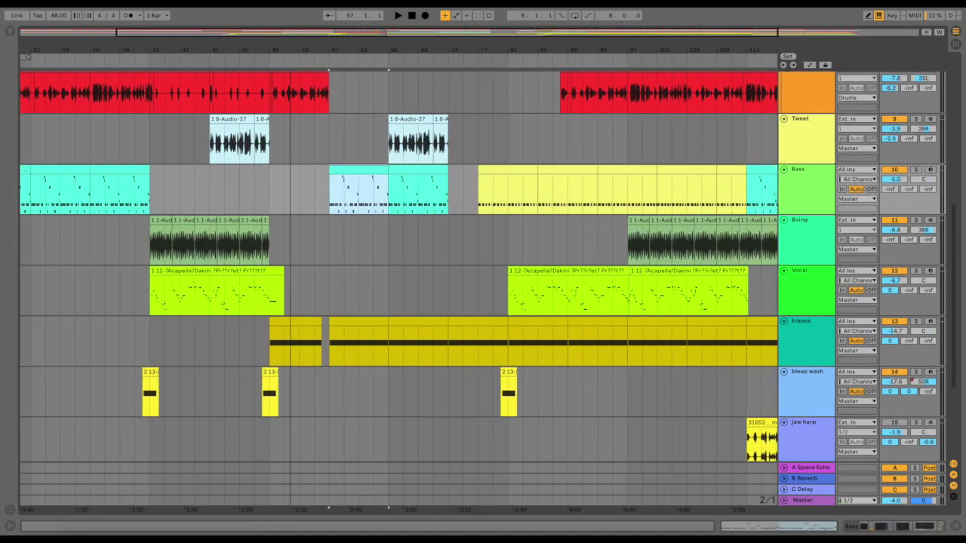
- Mark the time range from bar 49 to bar 57 on the jaw harp track
{"action": "scroll", "coordinate": [279, 344], "scroll_direction": "down", "scroll_amount": 3}
{"action": "left_click", "coordinate": [294, 307]}
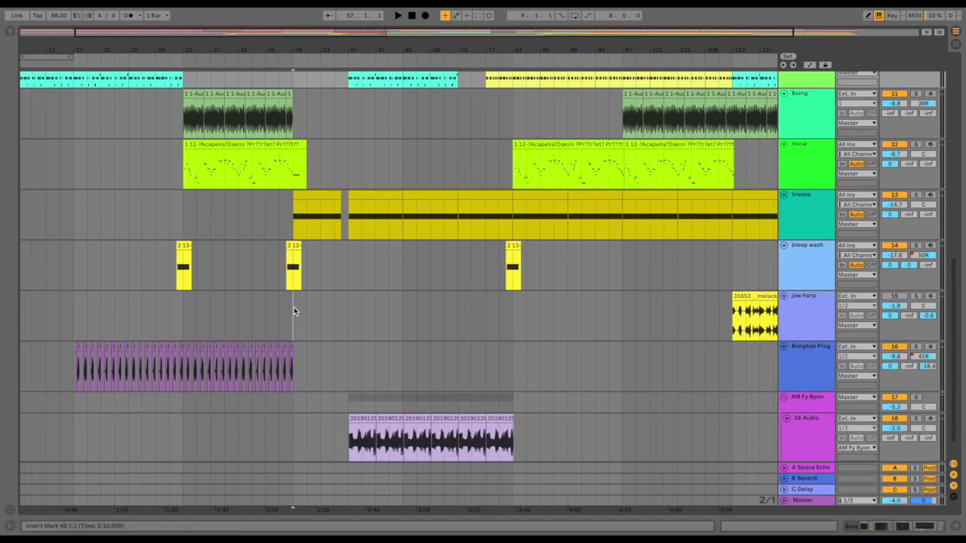
{"action": "left_click_drag", "start_coordinate": [294, 308], "coordinate": [350, 307]}
{"action": "scroll", "coordinate": [369, 356], "scroll_direction": "down", "scroll_amount": 1}
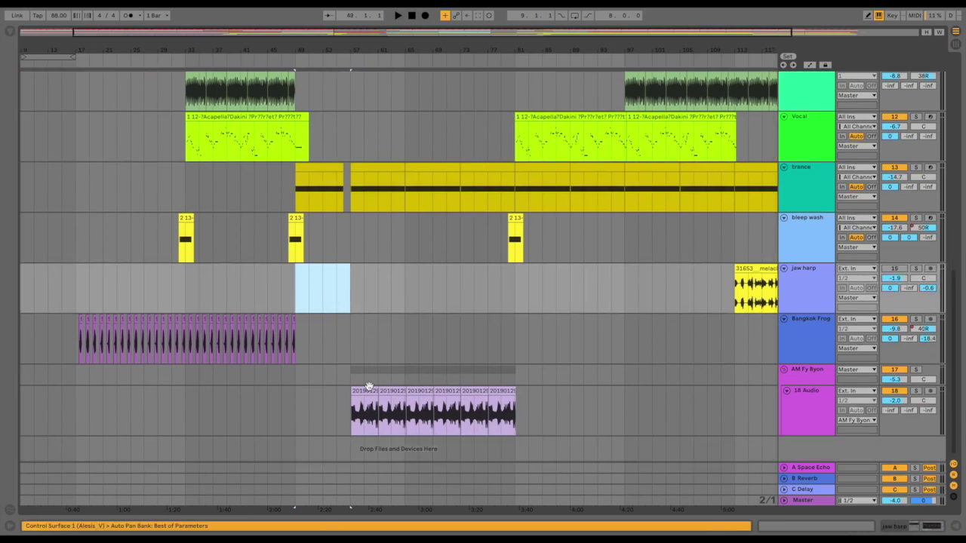
- Inspect the first clip on the 18 Audio track and place the insert marker just before it at 57.1.1
{"action": "left_click", "coordinate": [367, 389]}
{"action": "left_click_drag", "start_coordinate": [356, 63], "coordinate": [369, 330]}
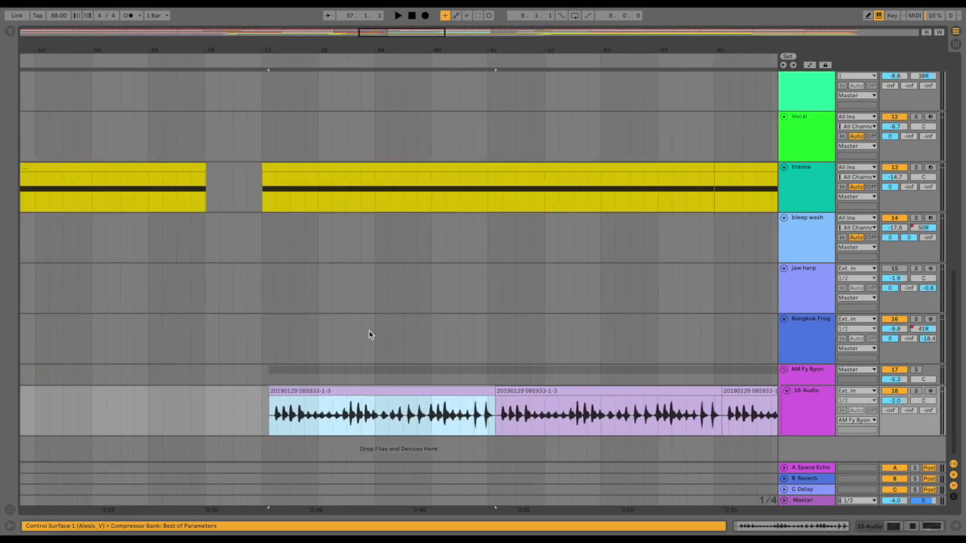
{"action": "left_click", "coordinate": [344, 393]}
{"action": "left_click", "coordinate": [265, 397]}
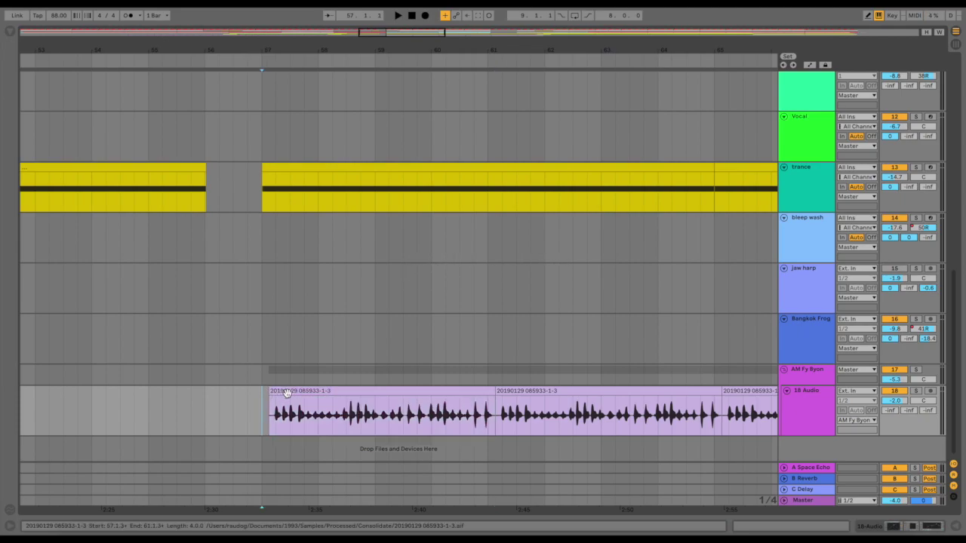
{"action": "left_click", "coordinate": [286, 393]}
- Select the trance clip at bar 57, play it with the trance track soloed, and release the solo
{"action": "scroll", "coordinate": [285, 305], "scroll_direction": "up", "scroll_amount": 2}
{"action": "left_click", "coordinate": [293, 222]}
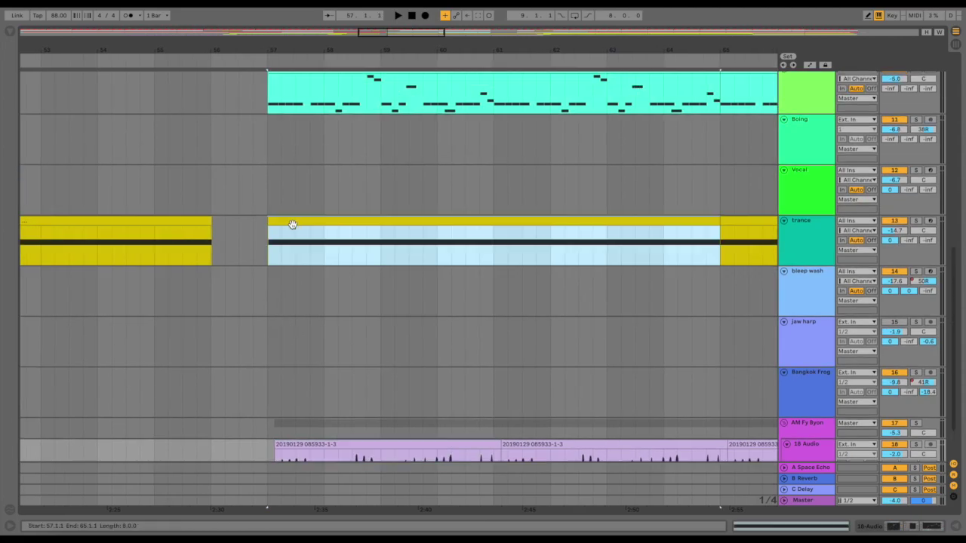
{"action": "left_click", "coordinate": [915, 222]}
{"action": "left_click", "coordinate": [915, 221]}
{"action": "key", "text": "space"}
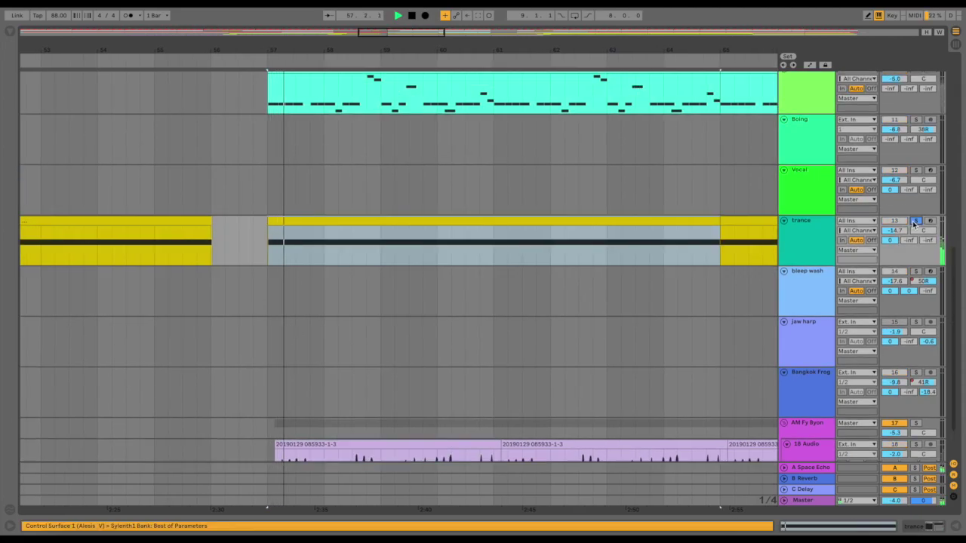
{"action": "key", "text": "space"}
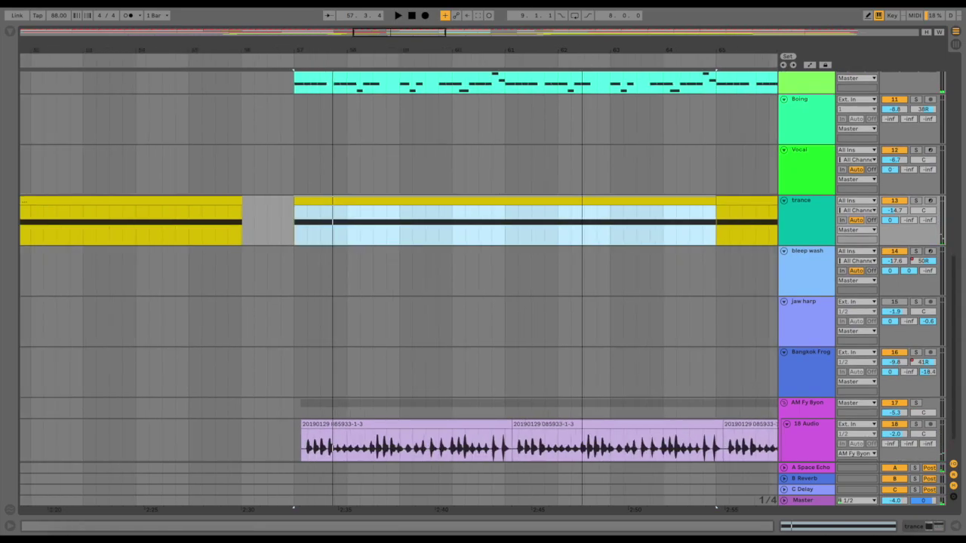
- Show the trance track's device chain
{"action": "left_click_drag", "start_coordinate": [582, 50], "coordinate": [581, 40]}
{"action": "scroll", "coordinate": [596, 202], "scroll_direction": "up", "scroll_amount": 4}
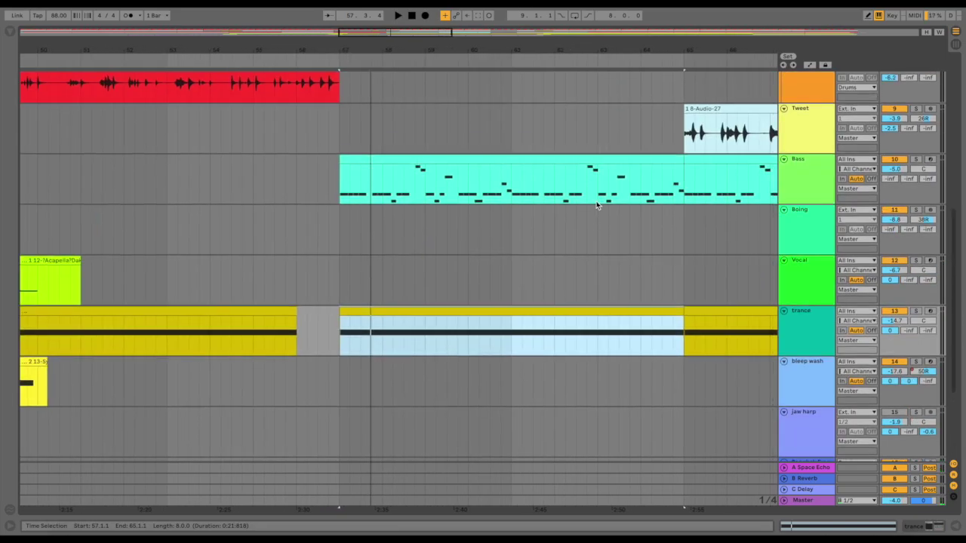
{"action": "left_click", "coordinate": [922, 526]}
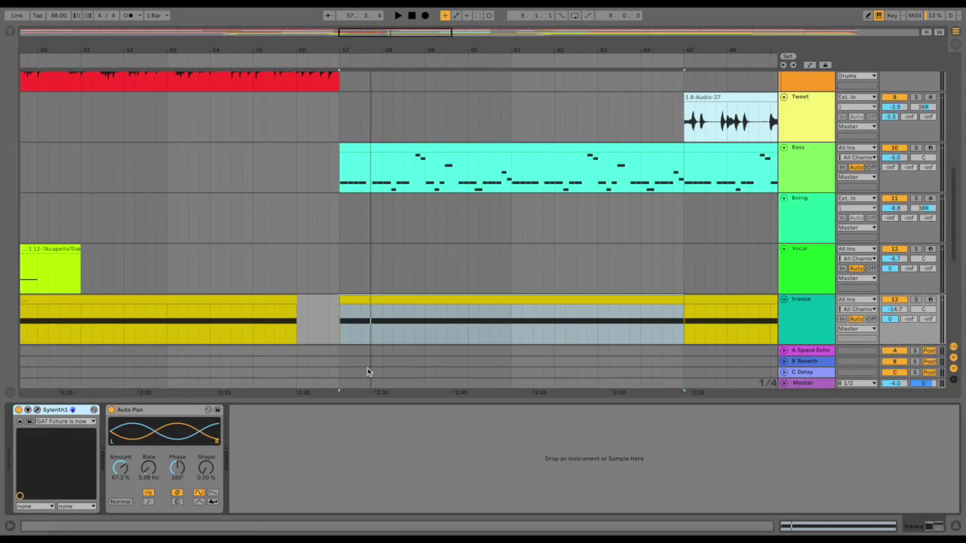
- Place the insert marker at 58.4.1 on the Bass track and compare its devices and clips with the neighbouring tracks
{"action": "left_click", "coordinate": [417, 166]}
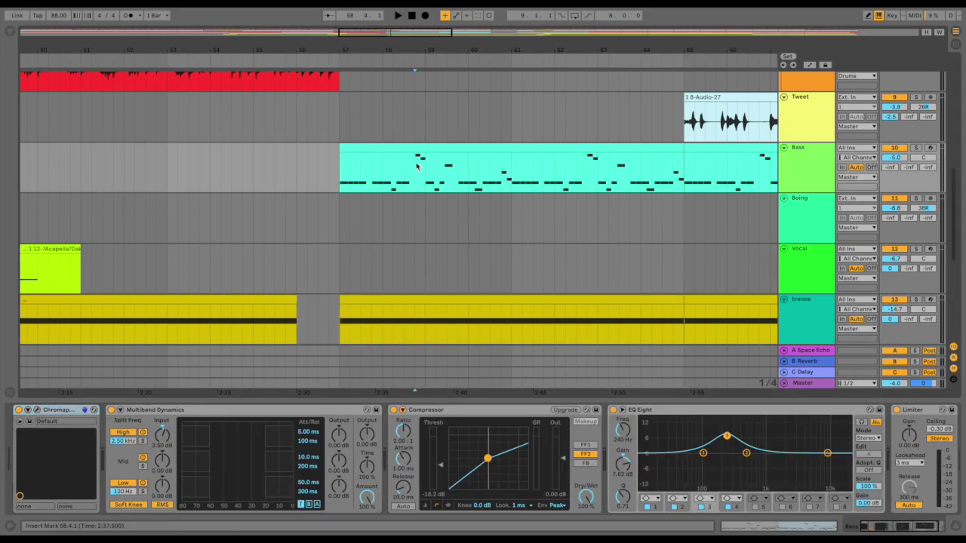
{"action": "scroll", "coordinate": [430, 203], "scroll_direction": "down", "scroll_amount": 1}
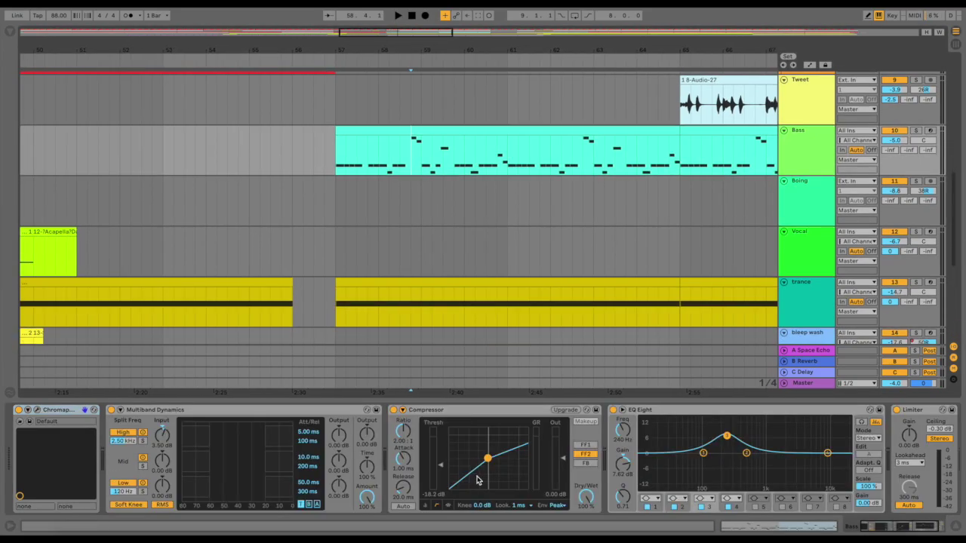
{"action": "scroll", "coordinate": [547, 313], "scroll_direction": "down", "scroll_amount": 3}
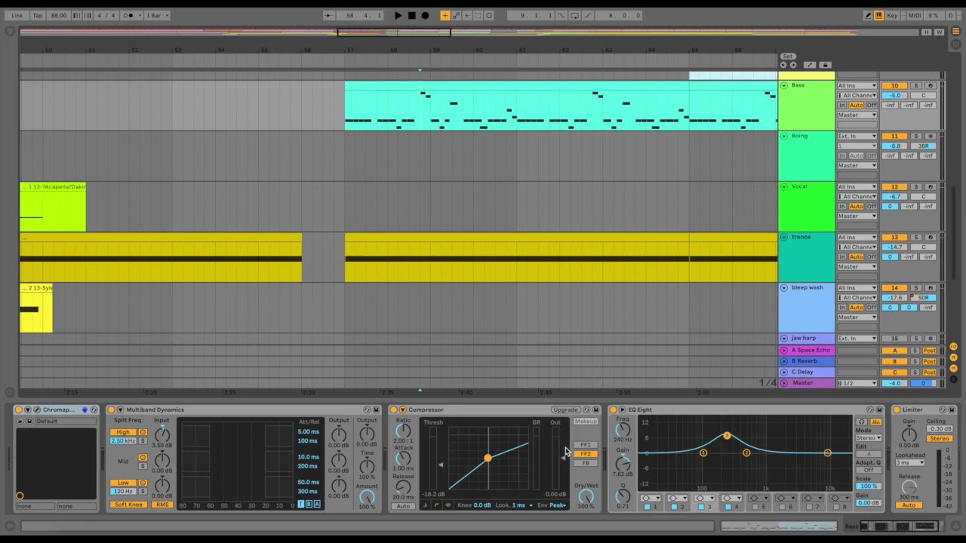
{"action": "scroll", "coordinate": [543, 307], "scroll_direction": "down", "scroll_amount": 3}
{"action": "scroll", "coordinate": [543, 308], "scroll_direction": "right", "scroll_amount": 3}
{"action": "scroll", "coordinate": [543, 307], "scroll_direction": "up", "scroll_amount": 6}
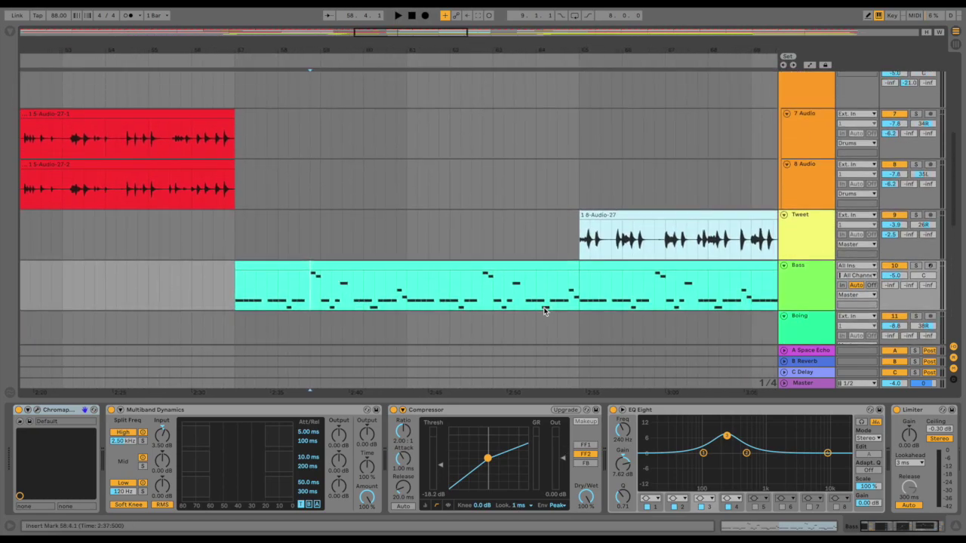
{"action": "scroll", "coordinate": [478, 269], "scroll_direction": "down", "scroll_amount": 7}
{"action": "scroll", "coordinate": [479, 269], "scroll_direction": "right", "scroll_amount": 3}
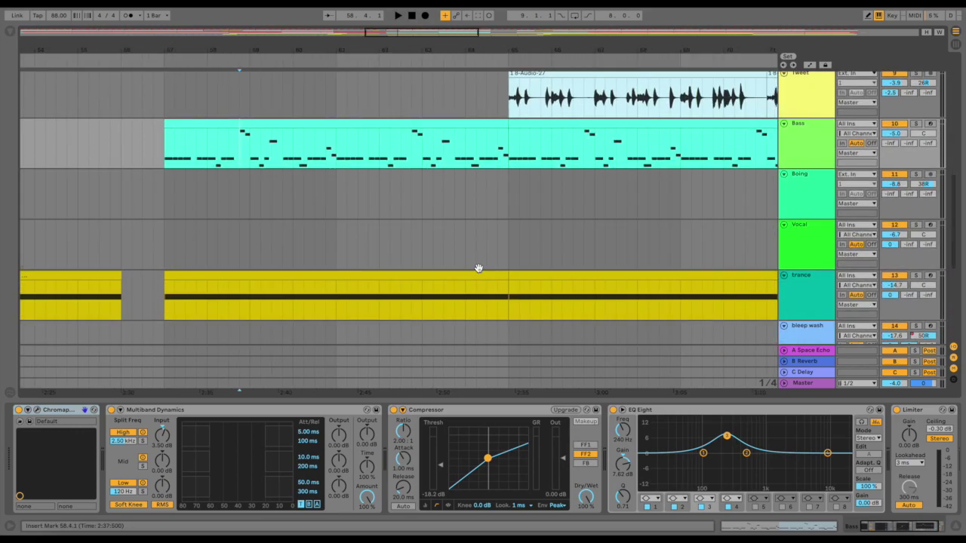
{"action": "scroll", "coordinate": [478, 271], "scroll_direction": "up", "scroll_amount": 3}
{"action": "scroll", "coordinate": [478, 271], "scroll_direction": "down", "scroll_amount": 6}
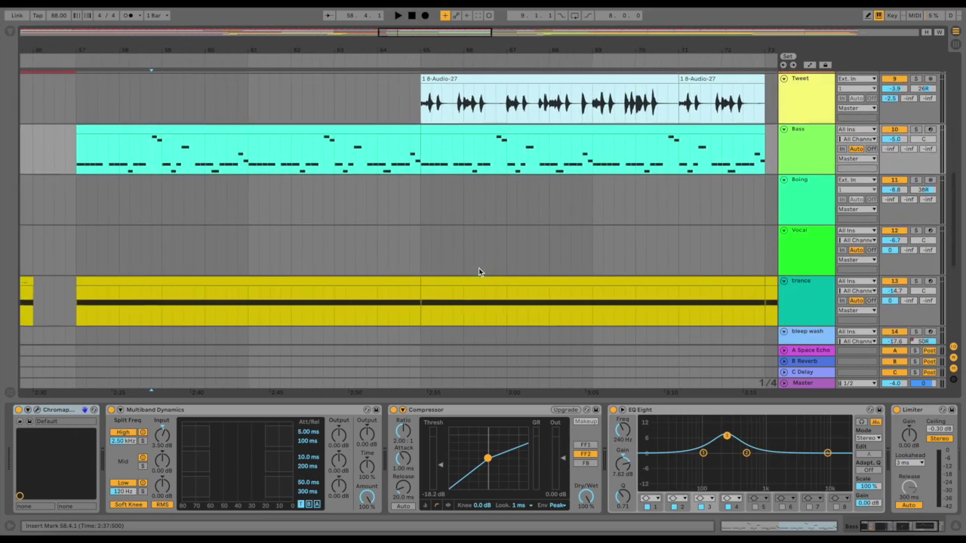
{"action": "scroll", "coordinate": [478, 271], "scroll_direction": "right", "scroll_amount": 2}
{"action": "scroll", "coordinate": [494, 269], "scroll_direction": "up", "scroll_amount": 6}
{"action": "scroll", "coordinate": [493, 269], "scroll_direction": "left", "scroll_amount": 3}
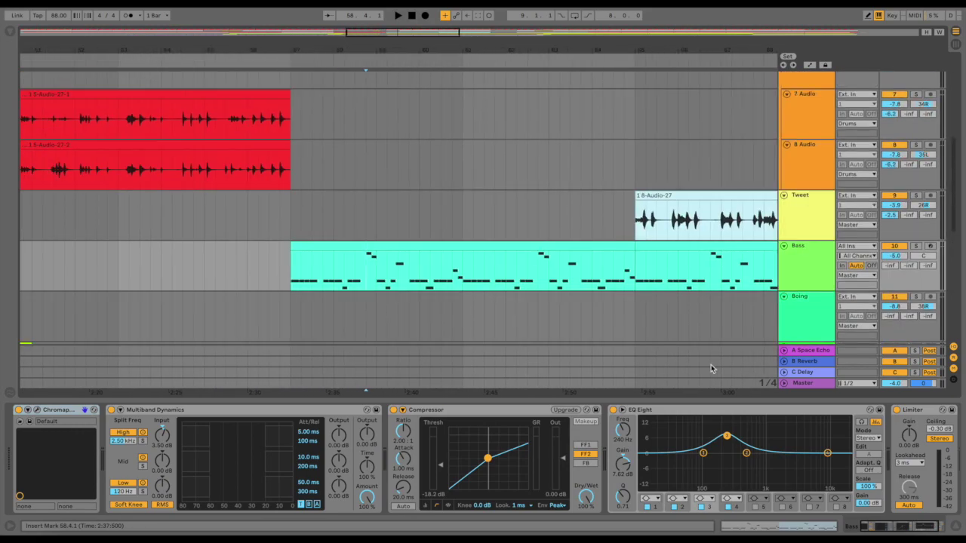
- Show the Space Echo return's effect rack and expand its chain list and the Delay device
{"action": "left_click", "coordinate": [807, 353]}
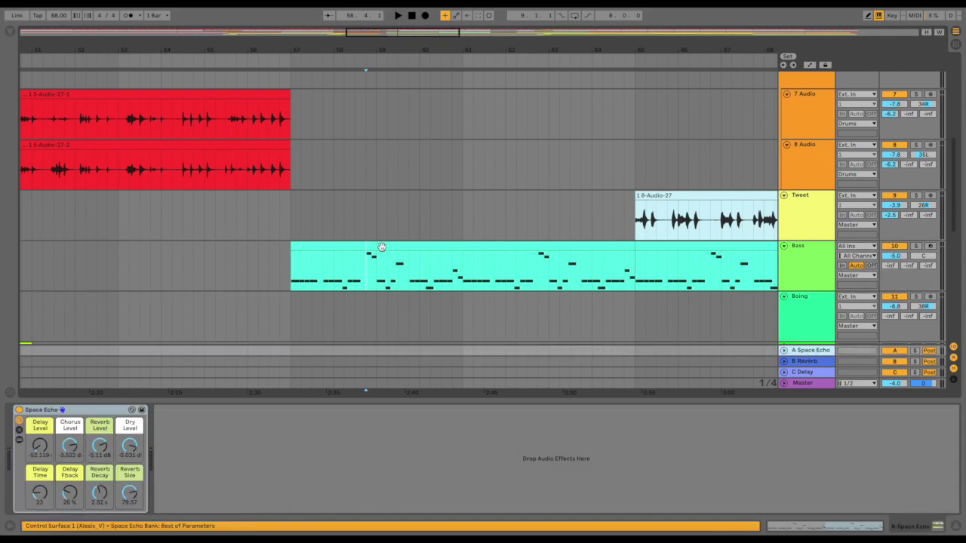
{"action": "scroll", "coordinate": [382, 249], "scroll_direction": "down", "scroll_amount": 3}
{"action": "scroll", "coordinate": [382, 249], "scroll_direction": "left", "scroll_amount": 1}
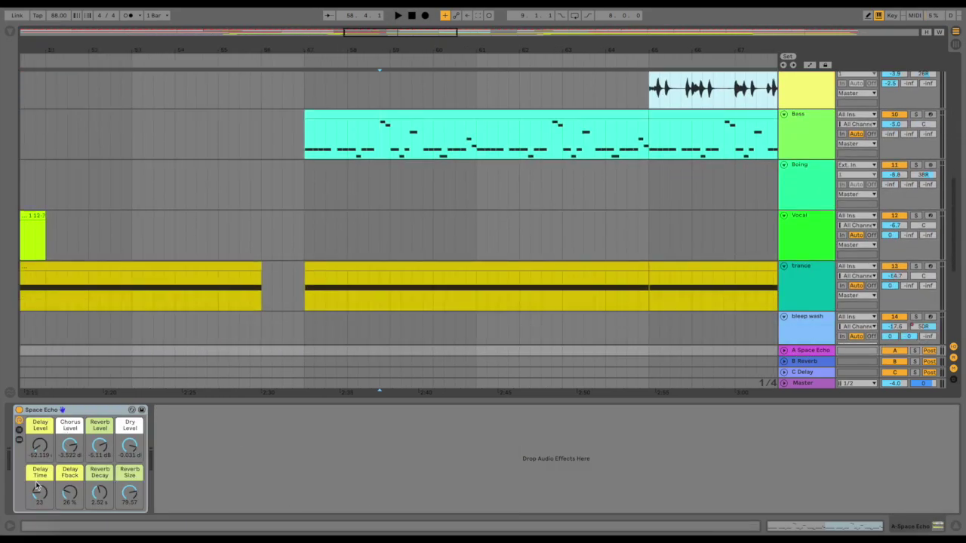
{"action": "left_click", "coordinate": [19, 440]}
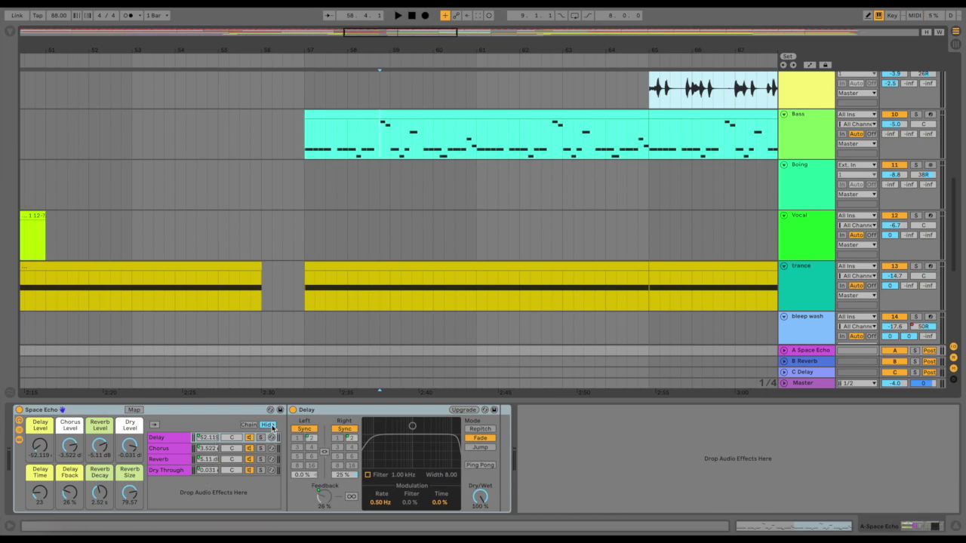
{"action": "left_click", "coordinate": [294, 400]}
- Place the insert marker at bar 63 on the Bass track and show that track's device chain
{"action": "left_click", "coordinate": [559, 138]}
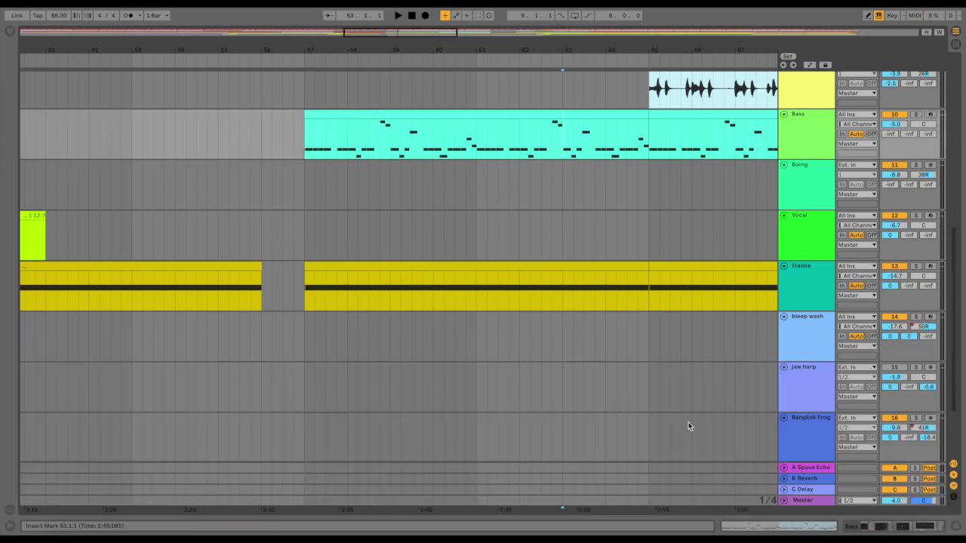
{"action": "key", "text": "ctrl+alt+l"}
{"action": "key", "text": "shift+Tab"}
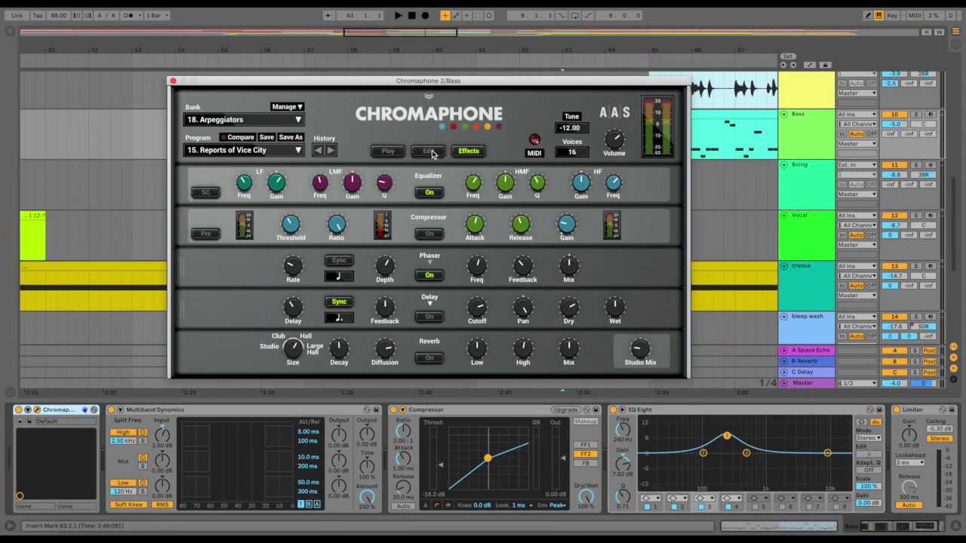
- Inspect the Edit page of the Bass track's Chromaphone, check Resonator A's type options without changing them, and close the plug-in window
{"action": "left_click", "coordinate": [428, 151]}
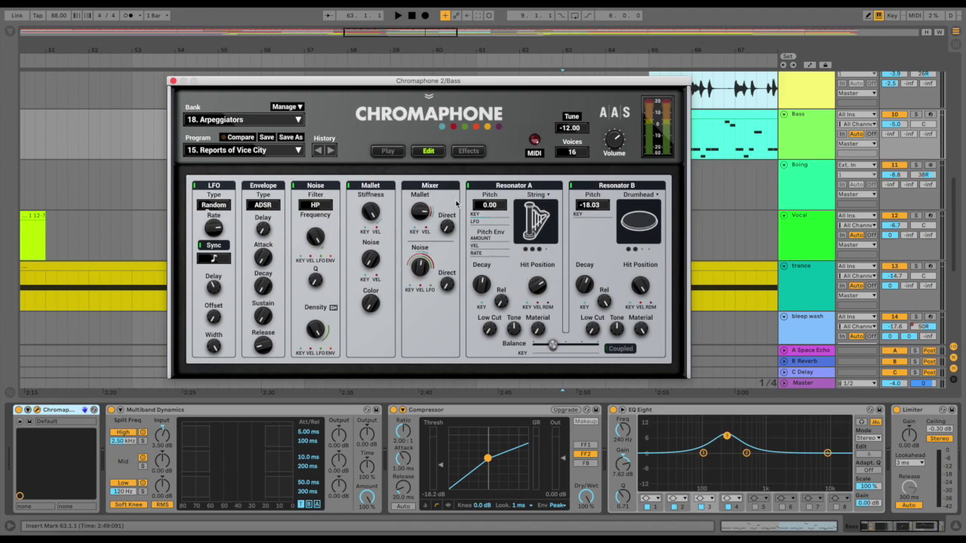
{"action": "left_click", "coordinate": [549, 199]}
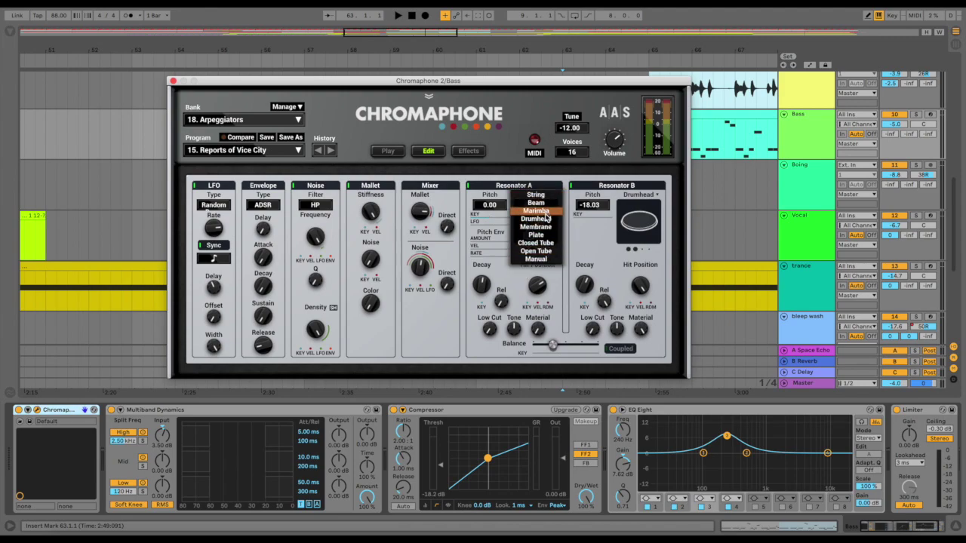
{"action": "left_click", "coordinate": [583, 242]}
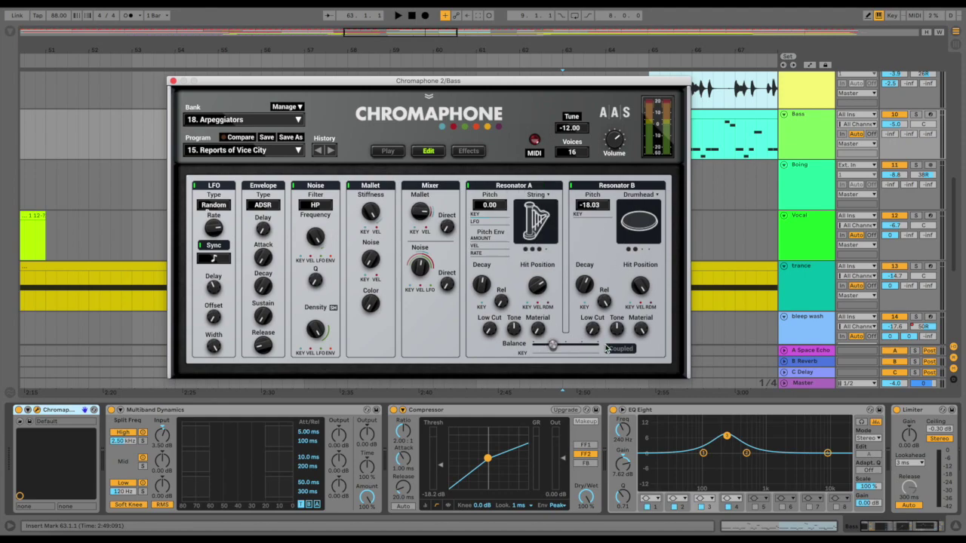
{"action": "left_click", "coordinate": [173, 81]}
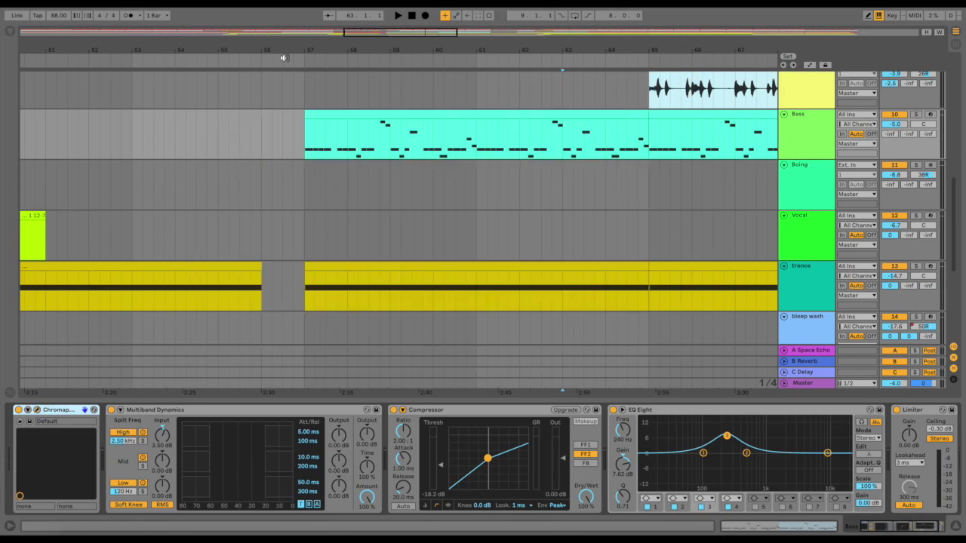
- Review the drum tracks across the full arrangement and select the gap from bar 49 to bar 57 on the kick track
{"action": "key", "text": "w"}
{"action": "scroll", "coordinate": [425, 217], "scroll_direction": "up", "scroll_amount": 15}
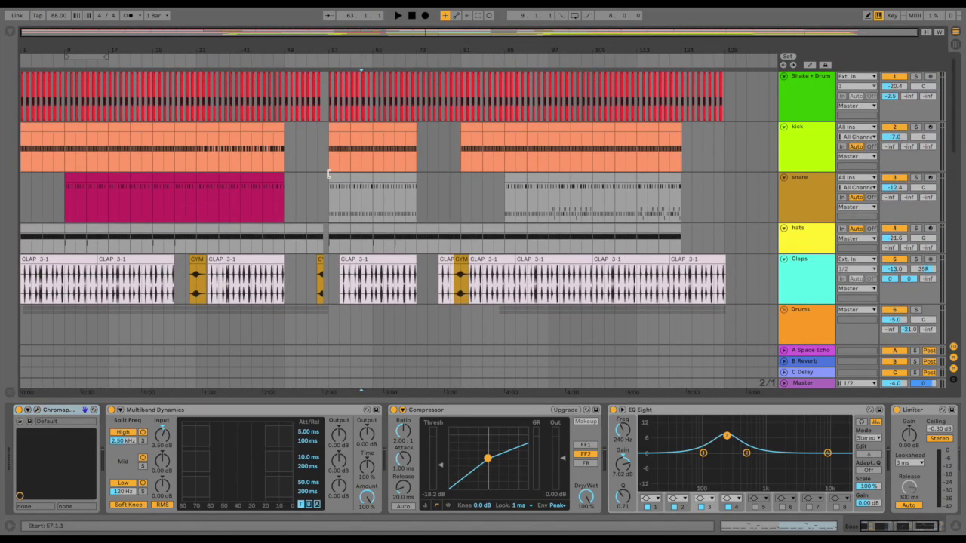
{"action": "scroll", "coordinate": [326, 176], "scroll_direction": "down", "scroll_amount": 1}
{"action": "left_click_drag", "start_coordinate": [219, 50], "coordinate": [219, 121]}
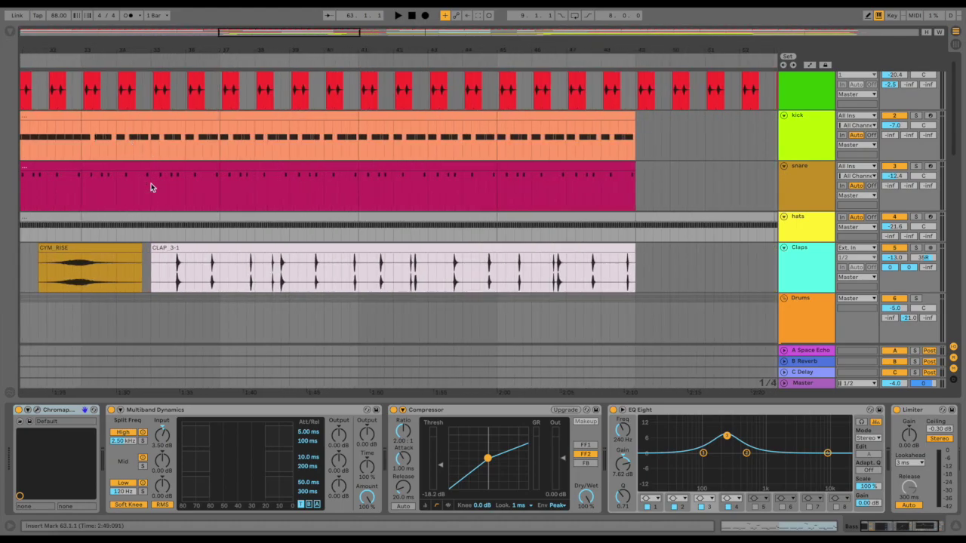
{"action": "scroll", "coordinate": [151, 205], "scroll_direction": "down", "scroll_amount": 12}
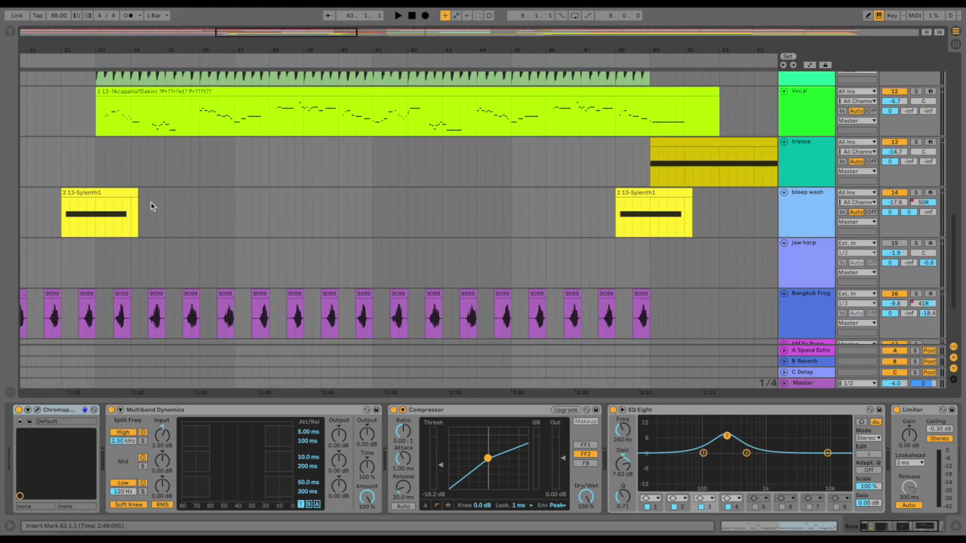
{"action": "scroll", "coordinate": [151, 205], "scroll_direction": "up", "scroll_amount": 10}
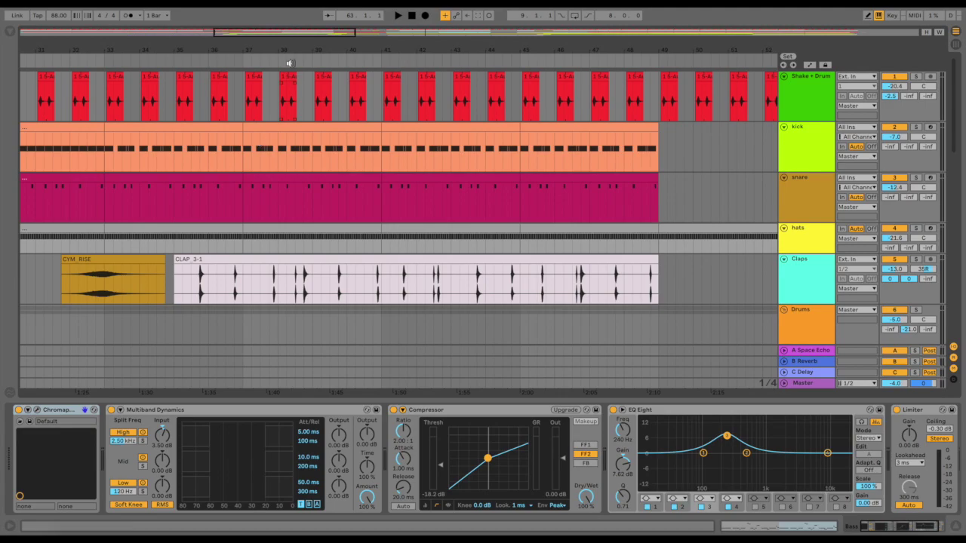
{"action": "left_click_drag", "start_coordinate": [296, 51], "coordinate": [295, 9]}
{"action": "left_click_drag", "start_coordinate": [397, 151], "coordinate": [470, 143]}
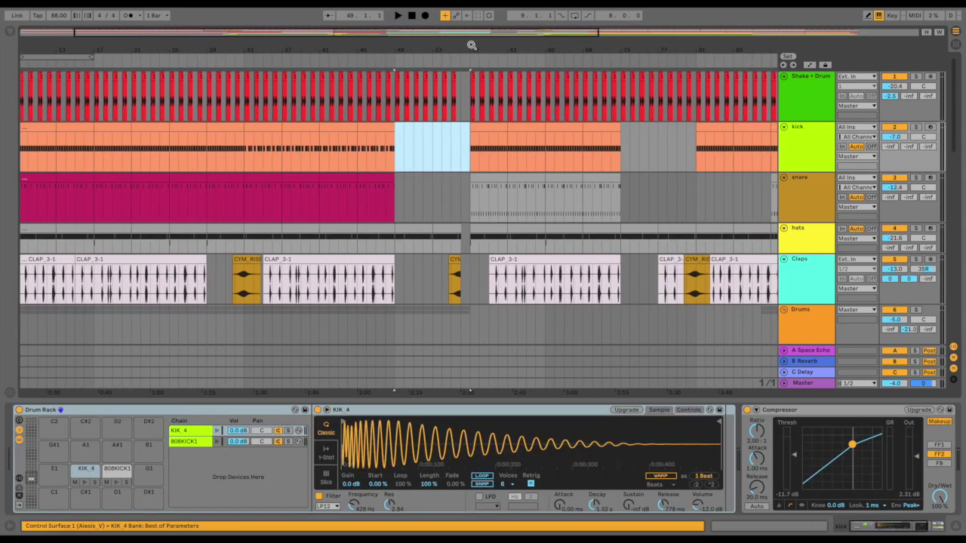
- Place the insert marker at bar 57 on the kick track and examine the bass, vocal, trance and bleep wash clips that follow
{"action": "left_click_drag", "start_coordinate": [470, 45], "coordinate": [444, 173]}
{"action": "left_click", "coordinate": [472, 156]}
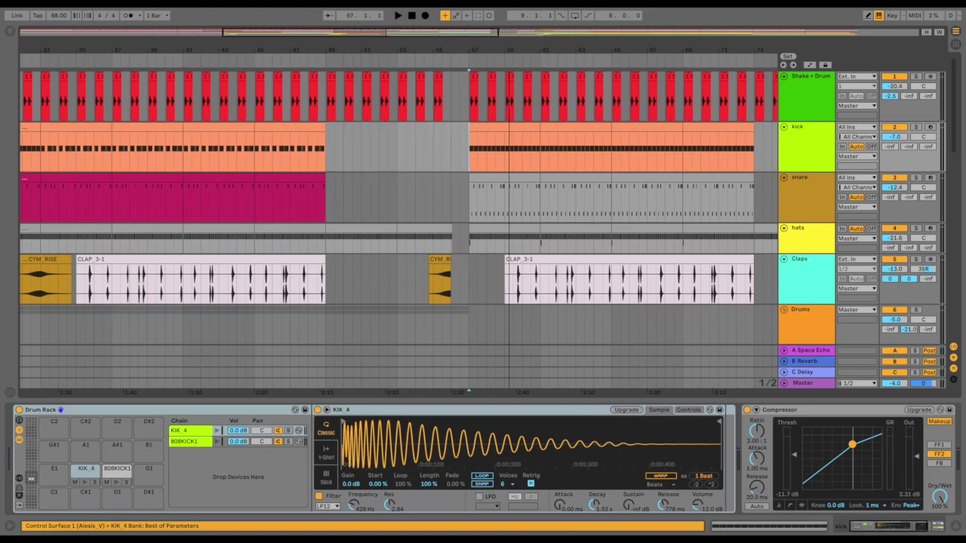
{"action": "left_click_drag", "start_coordinate": [504, 49], "coordinate": [504, 30]}
{"action": "scroll", "coordinate": [505, 304], "scroll_direction": "down", "scroll_amount": 3}
{"action": "scroll", "coordinate": [504, 301], "scroll_direction": "down", "scroll_amount": 10}
{"action": "scroll", "coordinate": [504, 302], "scroll_direction": "right", "scroll_amount": 4}
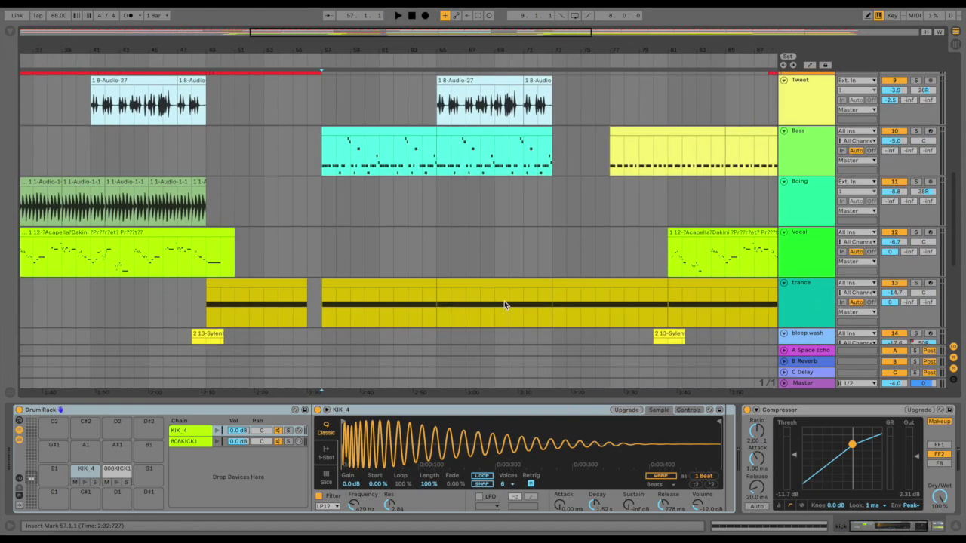
{"action": "scroll", "coordinate": [504, 301], "scroll_direction": "down", "scroll_amount": 1}
{"action": "scroll", "coordinate": [504, 301], "scroll_direction": "right", "scroll_amount": 1}
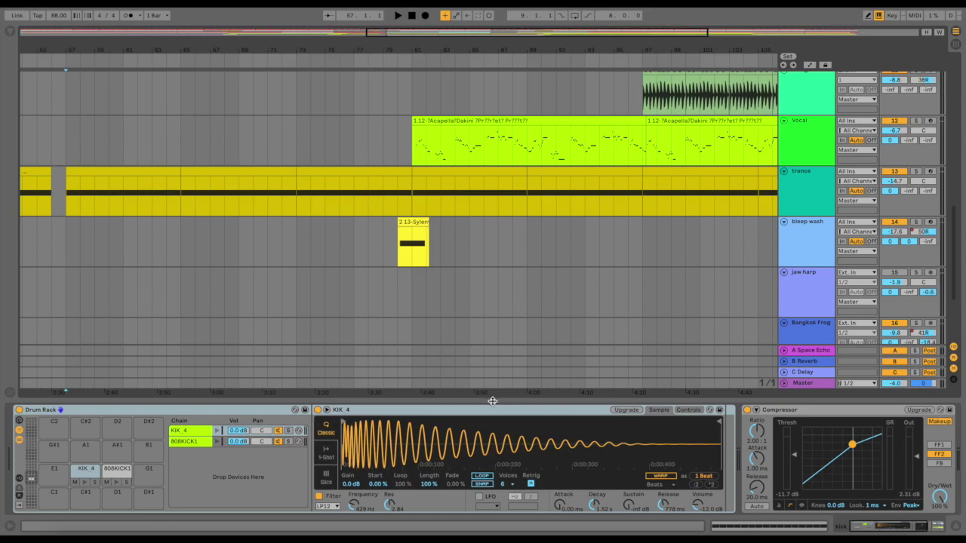
- Hide the device chain, fit the whole song in the timeline, and examine the tracks from Tweet down to 18 Audio
{"action": "left_click_drag", "start_coordinate": [492, 402], "coordinate": [492, 452]}
{"action": "left_click_drag", "start_coordinate": [498, 51], "coordinate": [493, 23]}
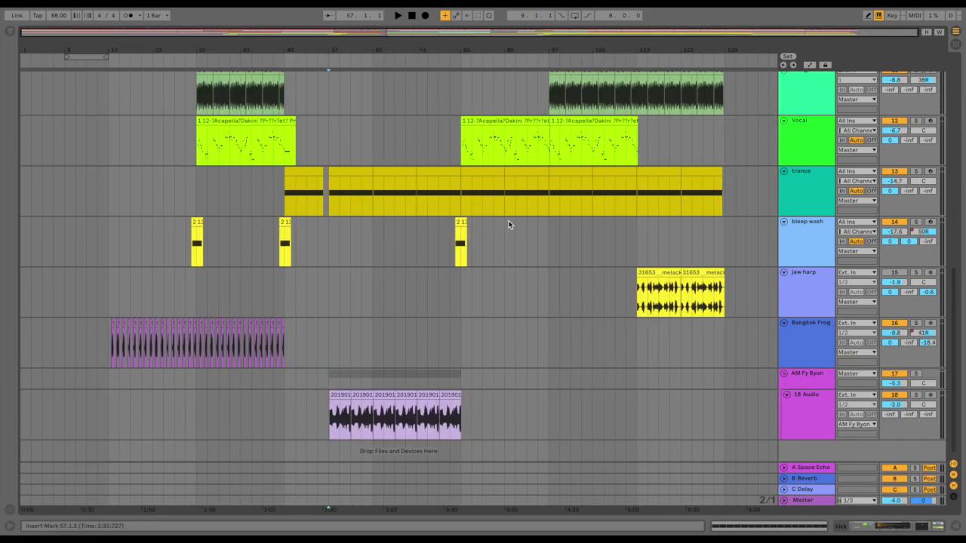
{"action": "scroll", "coordinate": [511, 224], "scroll_direction": "up", "scroll_amount": 10}
{"action": "scroll", "coordinate": [508, 224], "scroll_direction": "down", "scroll_amount": 3}
{"action": "scroll", "coordinate": [225, 254], "scroll_direction": "down", "scroll_amount": 8}
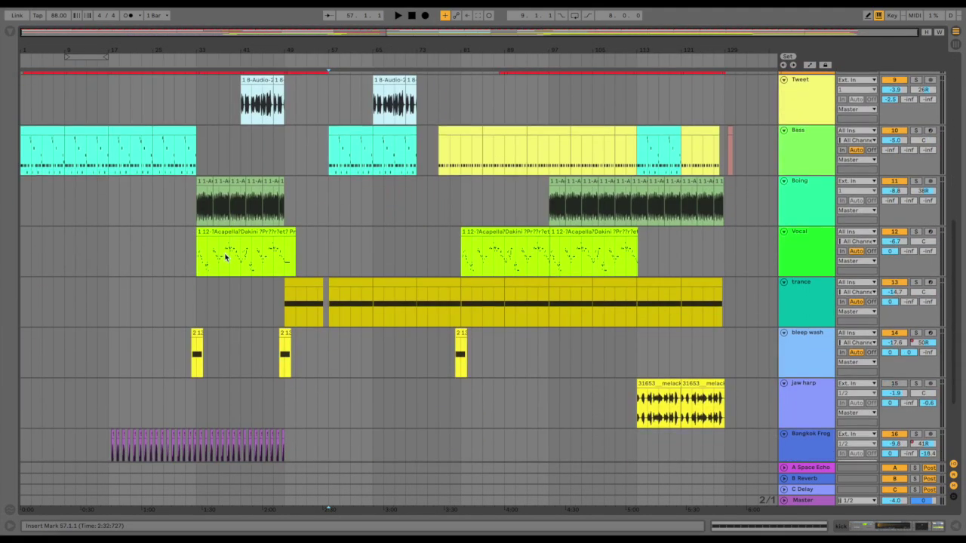
{"action": "scroll", "coordinate": [129, 203], "scroll_direction": "up", "scroll_amount": 3}
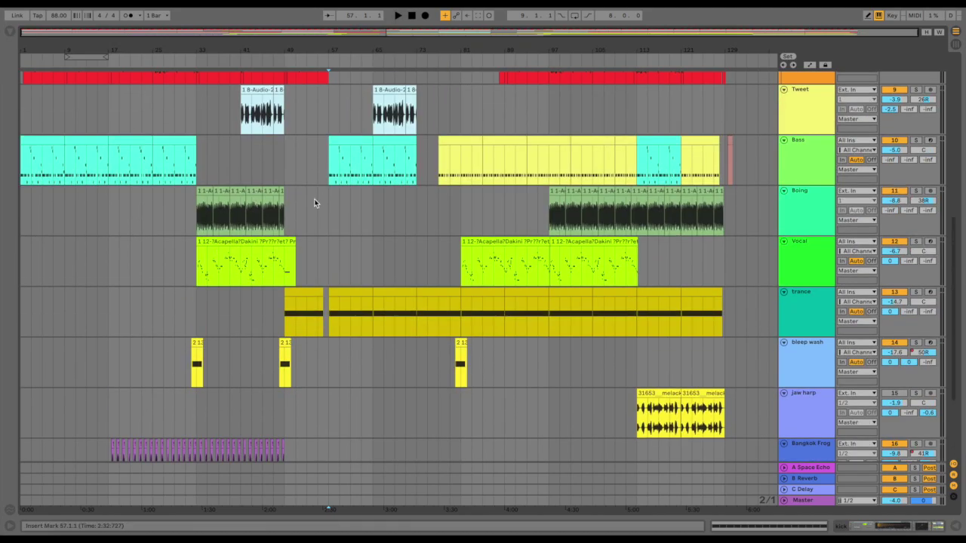
- Place the insert marker at bar 81 on the Boing track and examine how the bass, vocal, trance and bleep wash clips are layered
{"action": "left_click", "coordinate": [461, 202]}
{"action": "scroll", "coordinate": [453, 226], "scroll_direction": "up", "scroll_amount": 2}
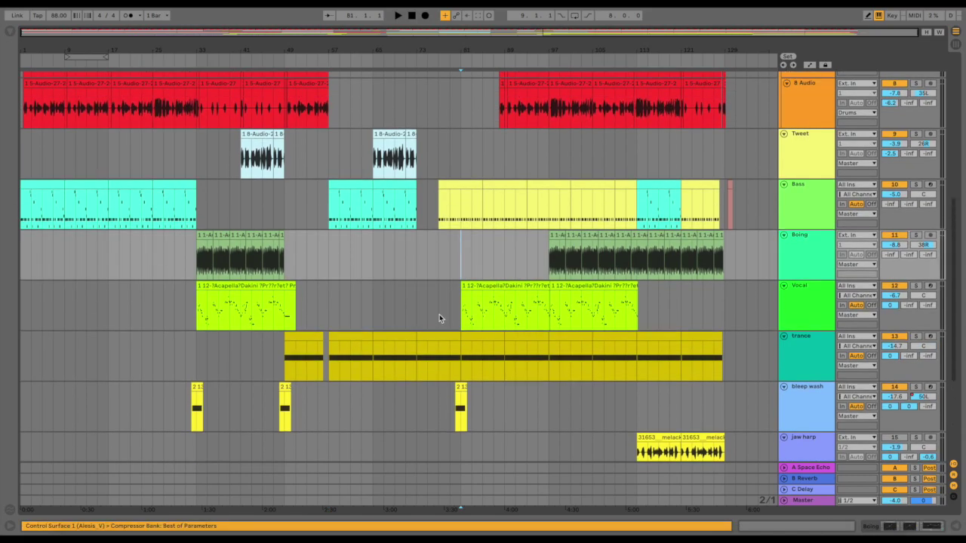
{"action": "scroll", "coordinate": [415, 264], "scroll_direction": "down", "scroll_amount": 5}
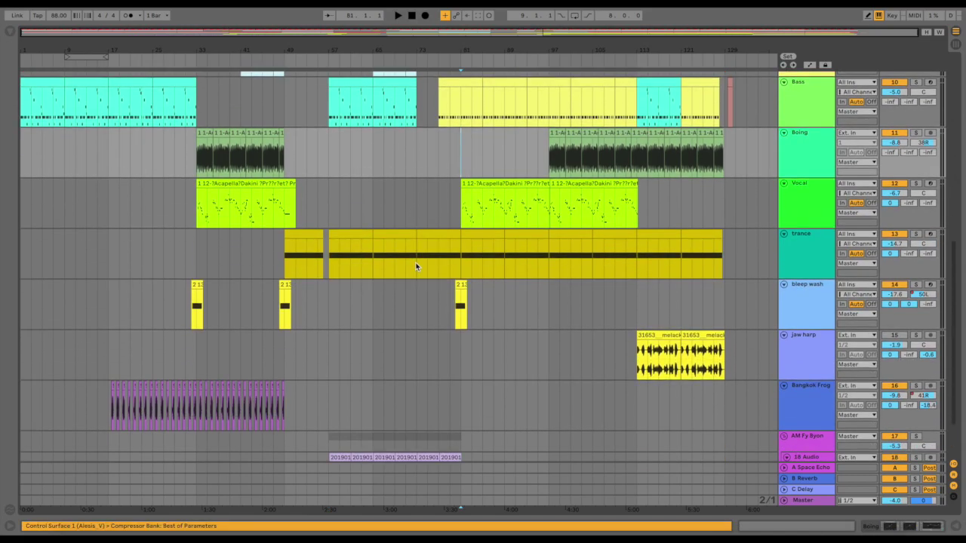
{"action": "scroll", "coordinate": [415, 266], "scroll_direction": "up", "scroll_amount": 2}
{"action": "scroll", "coordinate": [290, 192], "scroll_direction": "down", "scroll_amount": 2}
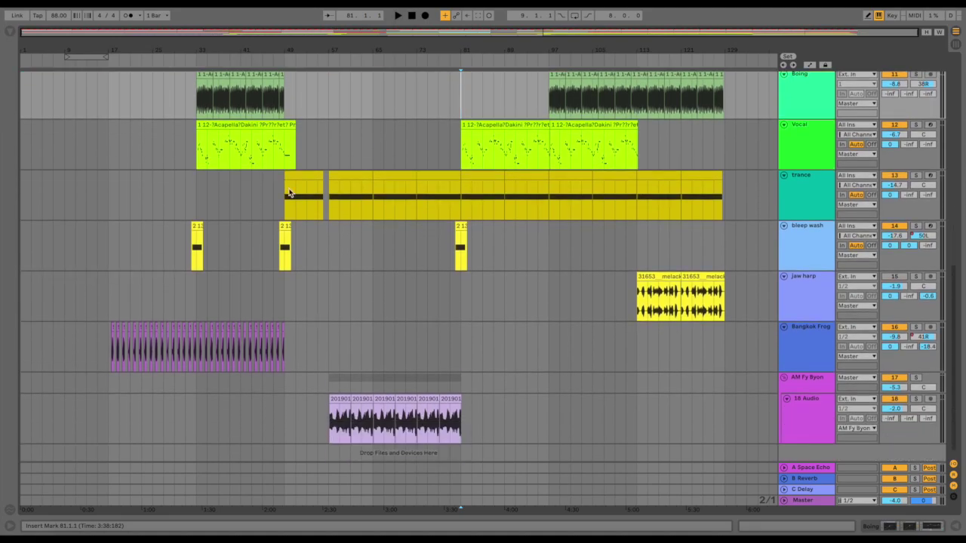
{"action": "scroll", "coordinate": [237, 134], "scroll_direction": "up", "scroll_amount": 5}
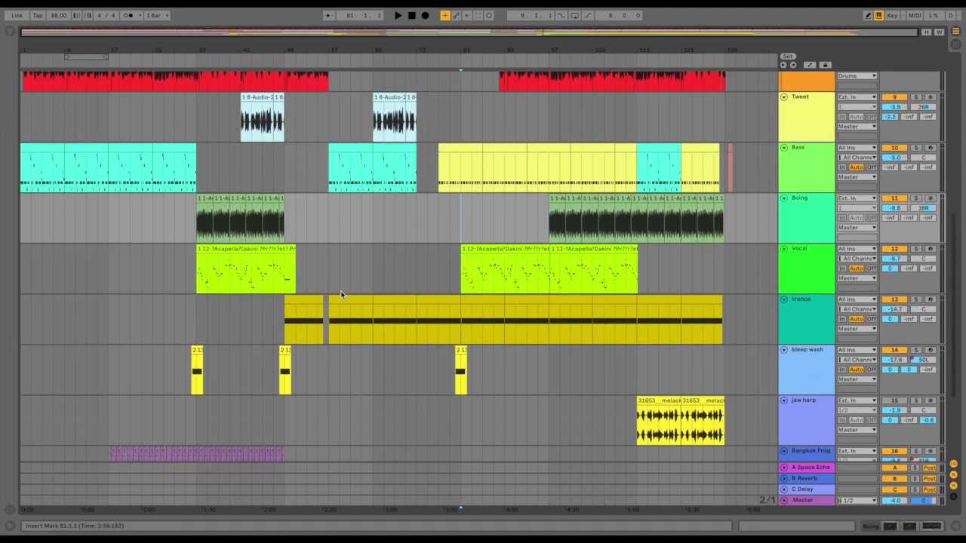
{"action": "scroll", "coordinate": [489, 309], "scroll_direction": "up", "scroll_amount": 2}
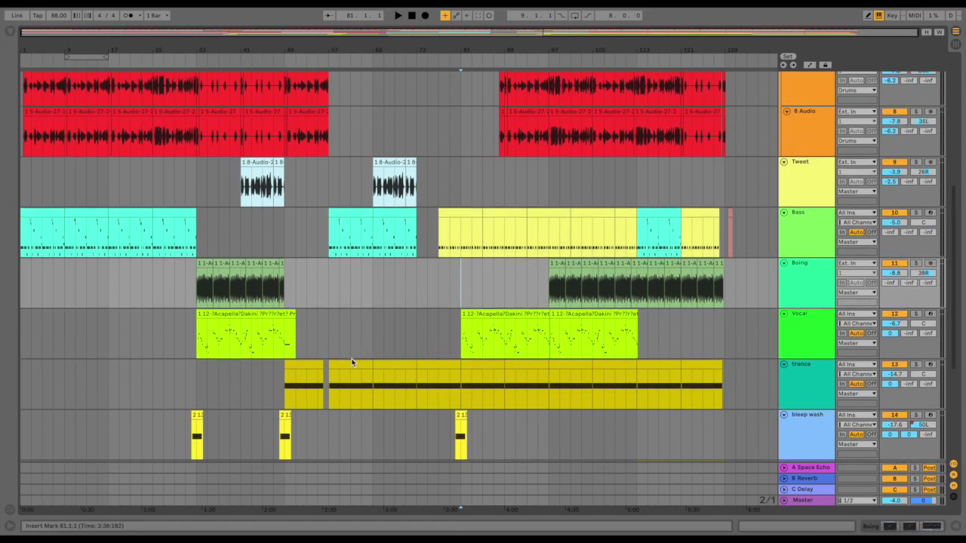
- Review the shaker, kick, snare, hats, claps and grouped drum audio clips across the full arrangement
{"action": "scroll", "coordinate": [367, 243], "scroll_direction": "up", "scroll_amount": 4}
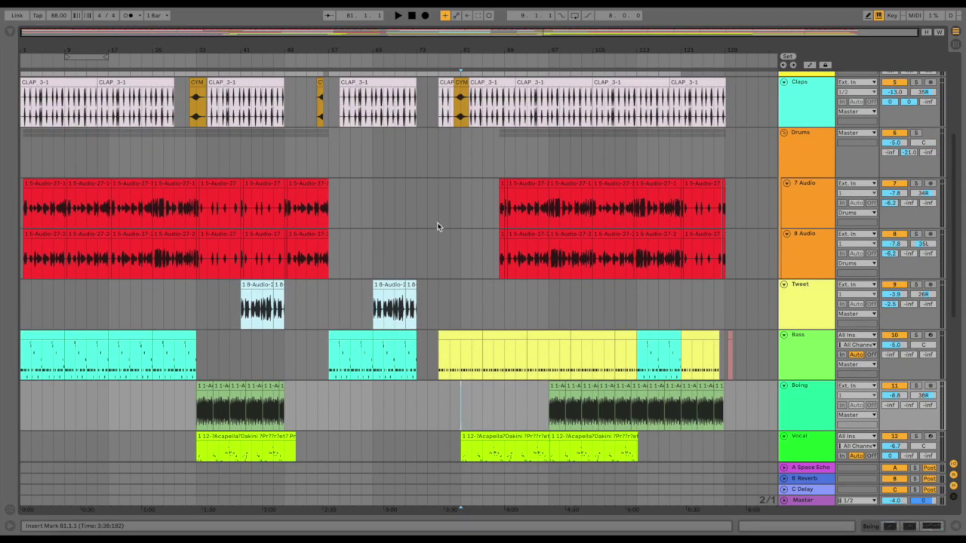
{"action": "scroll", "coordinate": [533, 249], "scroll_direction": "up", "scroll_amount": 6}
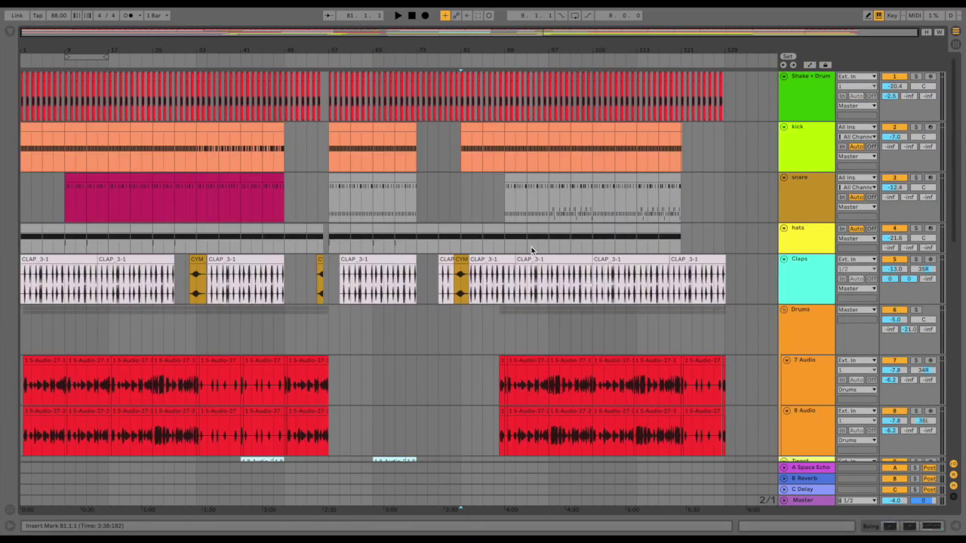
{"action": "scroll", "coordinate": [531, 250], "scroll_direction": "down", "scroll_amount": 2}
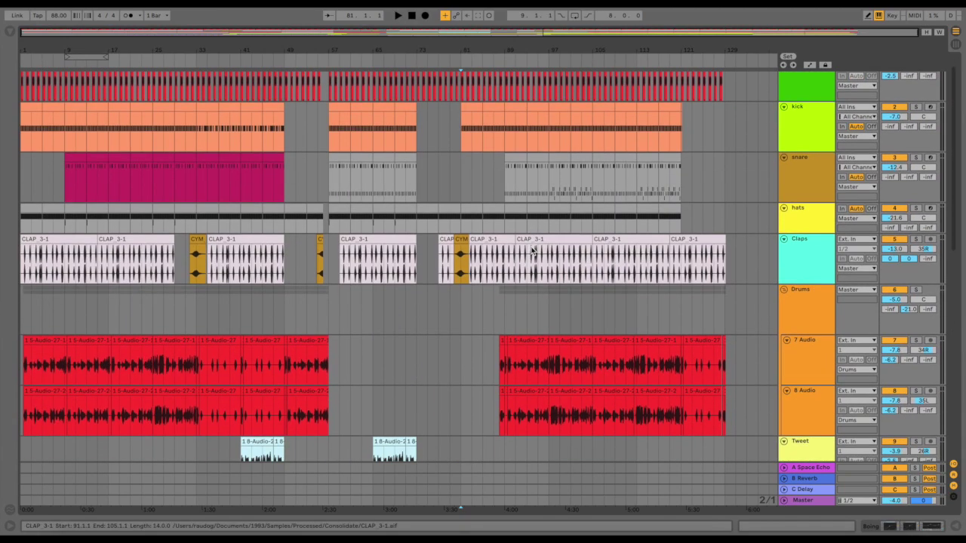
{"action": "scroll", "coordinate": [521, 208], "scroll_direction": "up", "scroll_amount": 2}
{"action": "scroll", "coordinate": [514, 212], "scroll_direction": "down", "scroll_amount": 15}
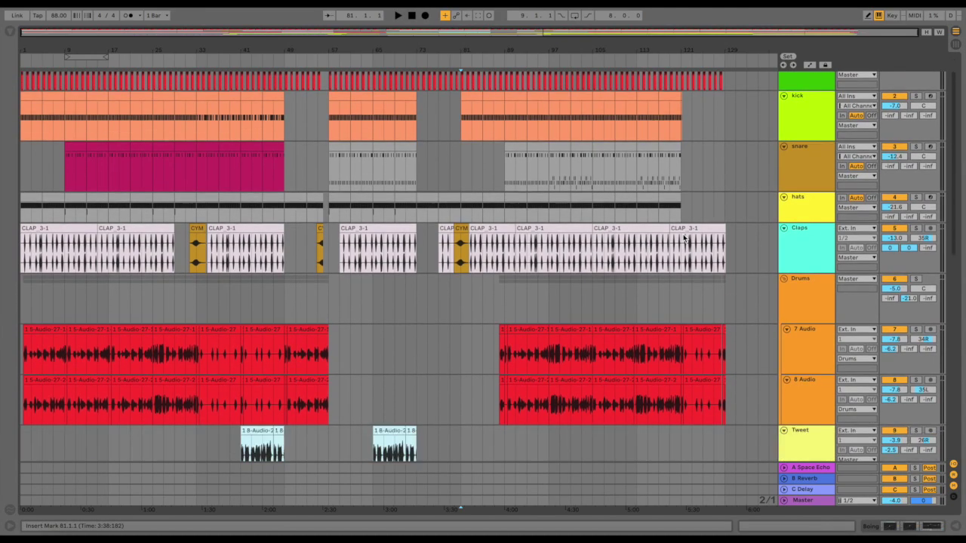